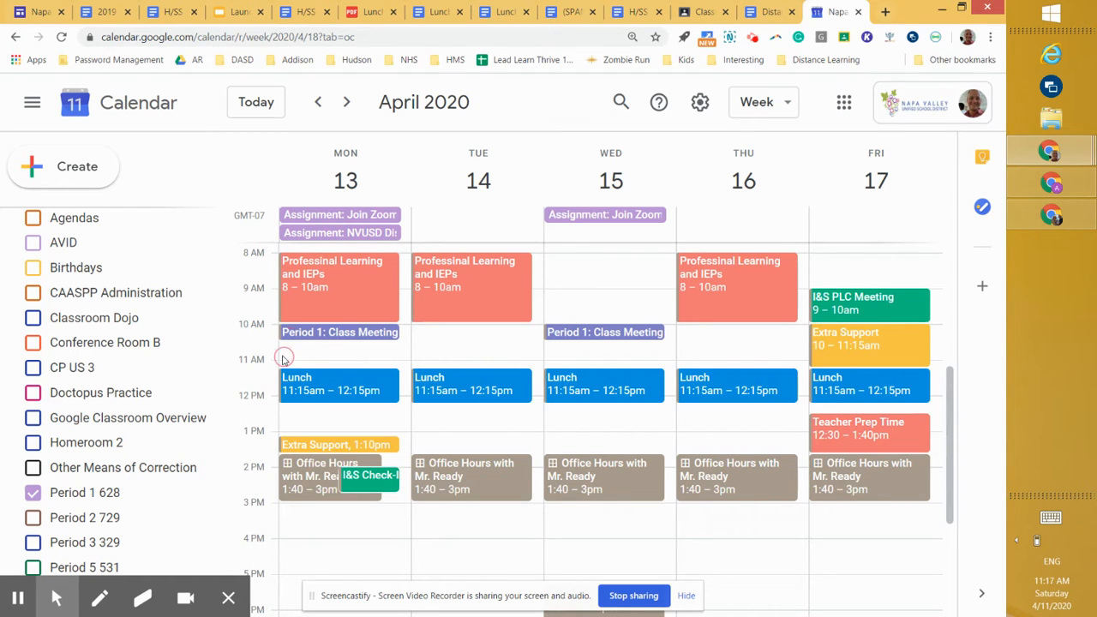
Create a new event on Monday, Apr 13, 2020 and set its start time to 10:45am
left_click(283, 357)
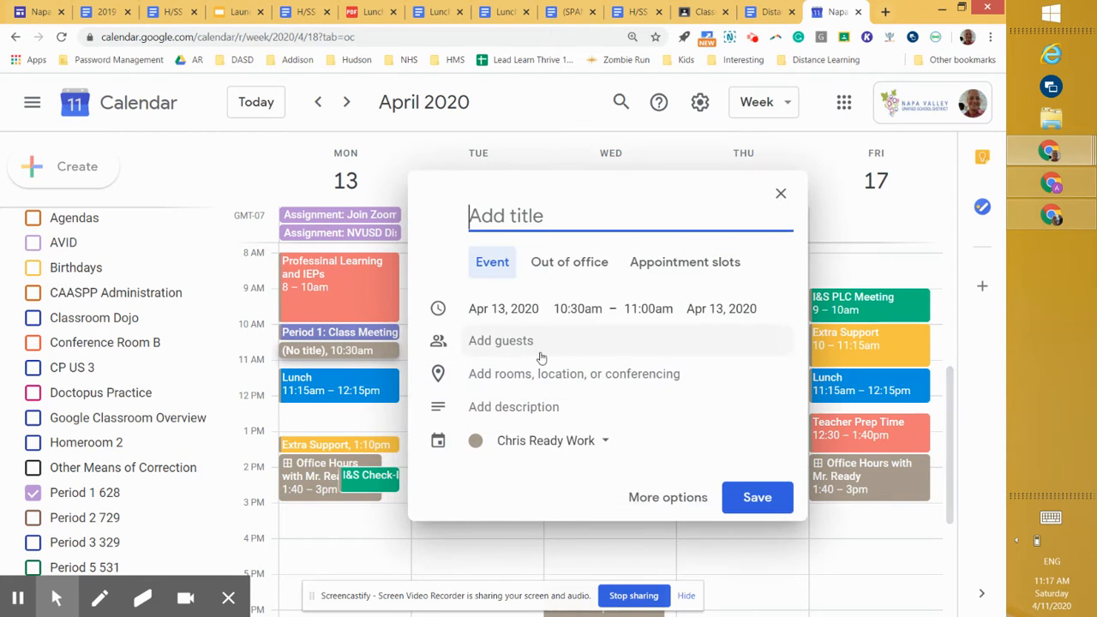
left_click(578, 308)
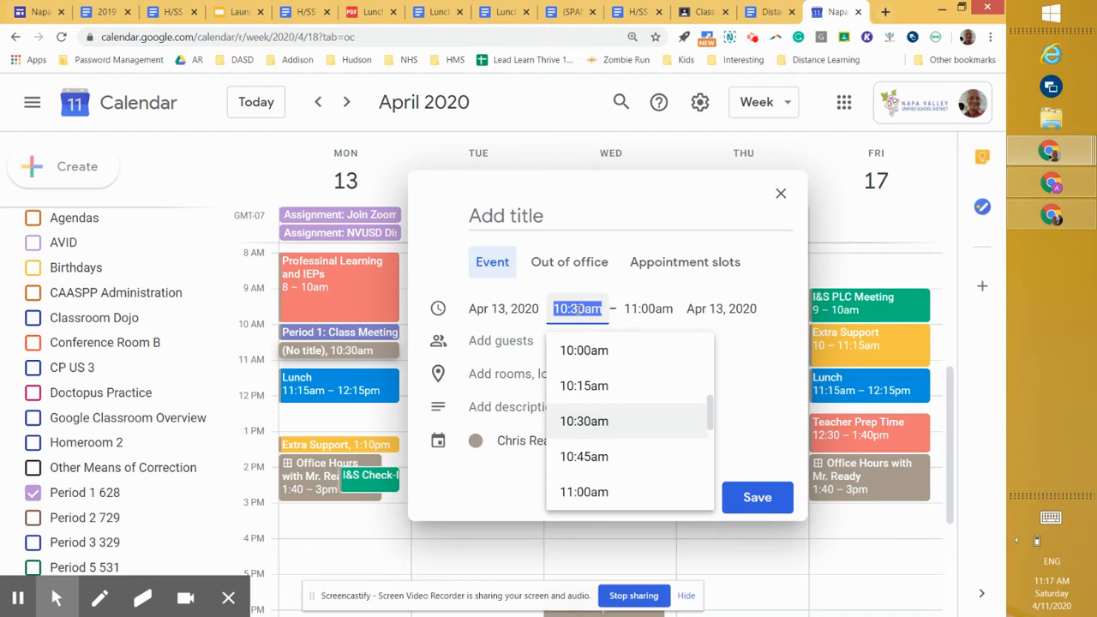
left_click(585, 457)
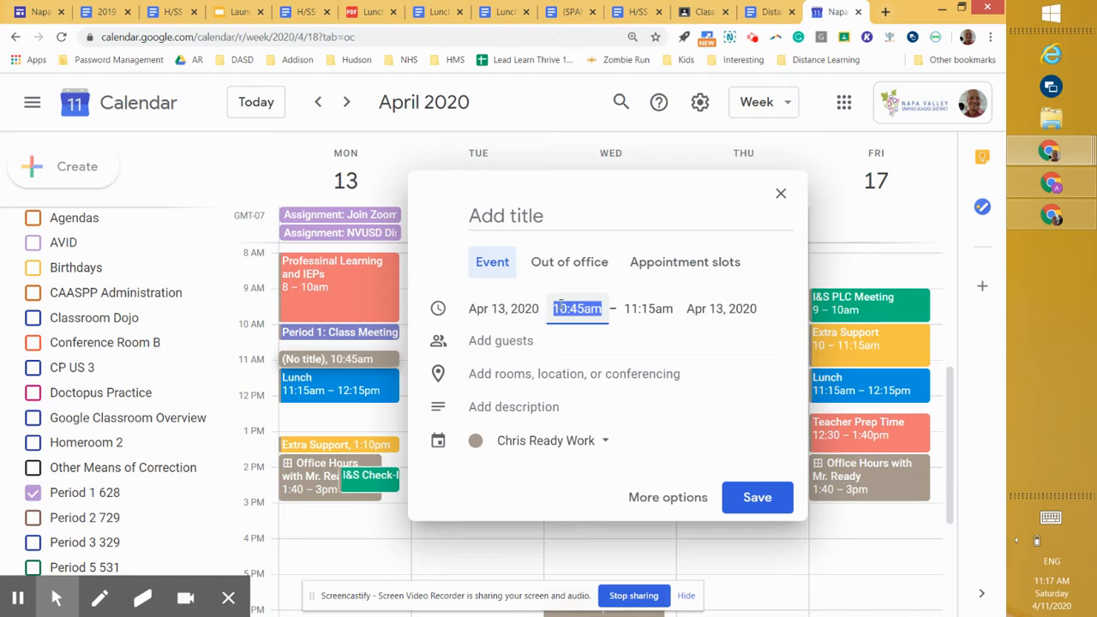
Title the event "Period 2: Class Meeting for I&S" followed by the teacher's surname in parentheses
left_click(499, 219)
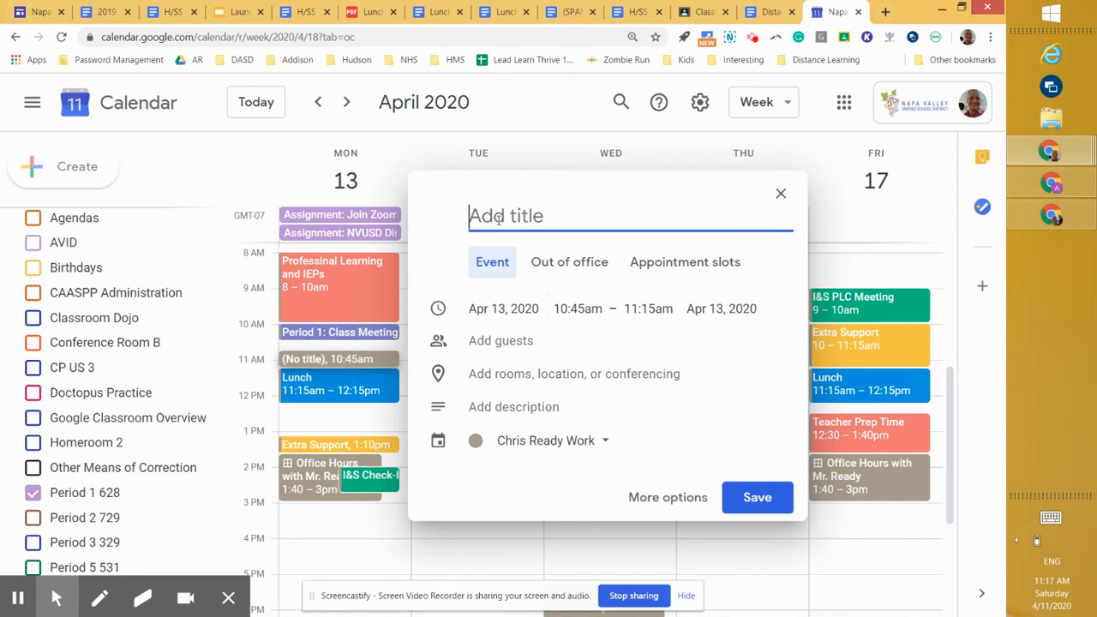
type("Period ")
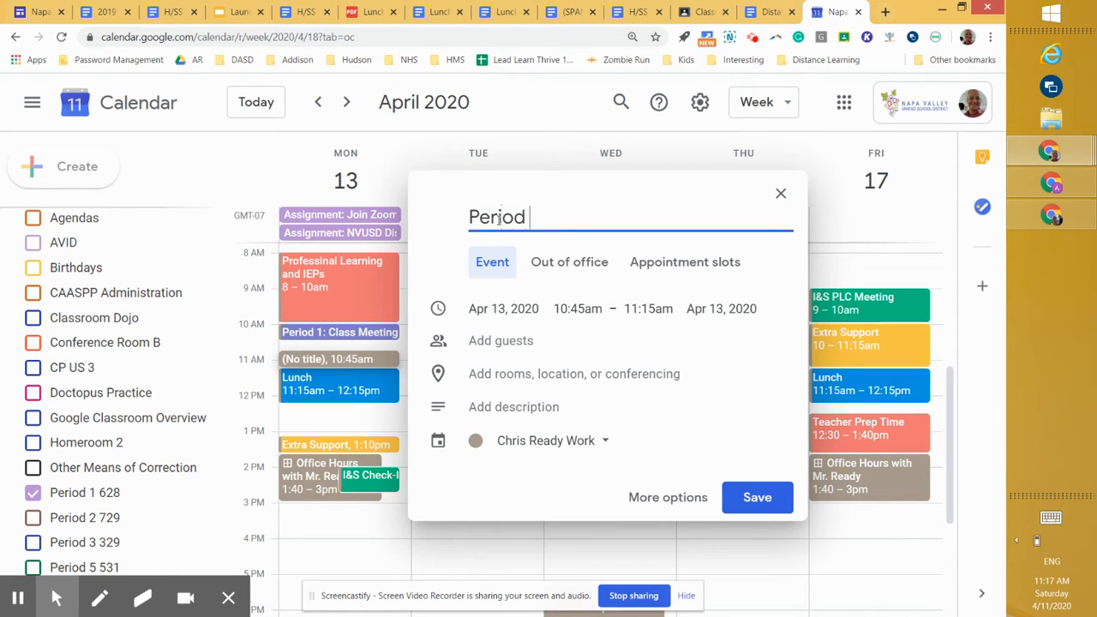
type("2: Class Mee")
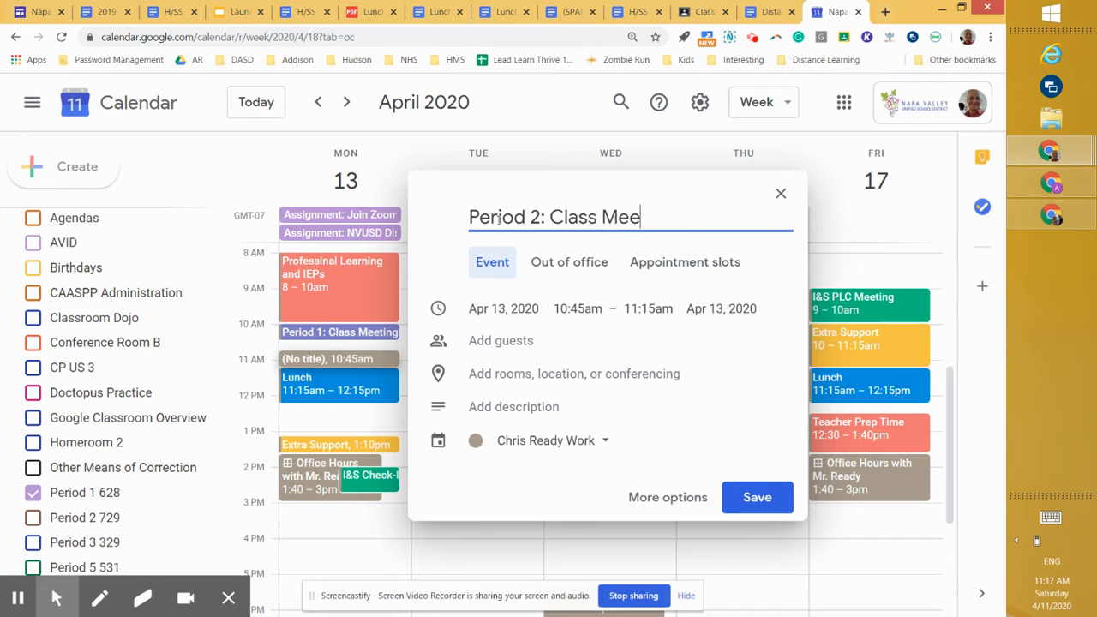
type("ting for I")
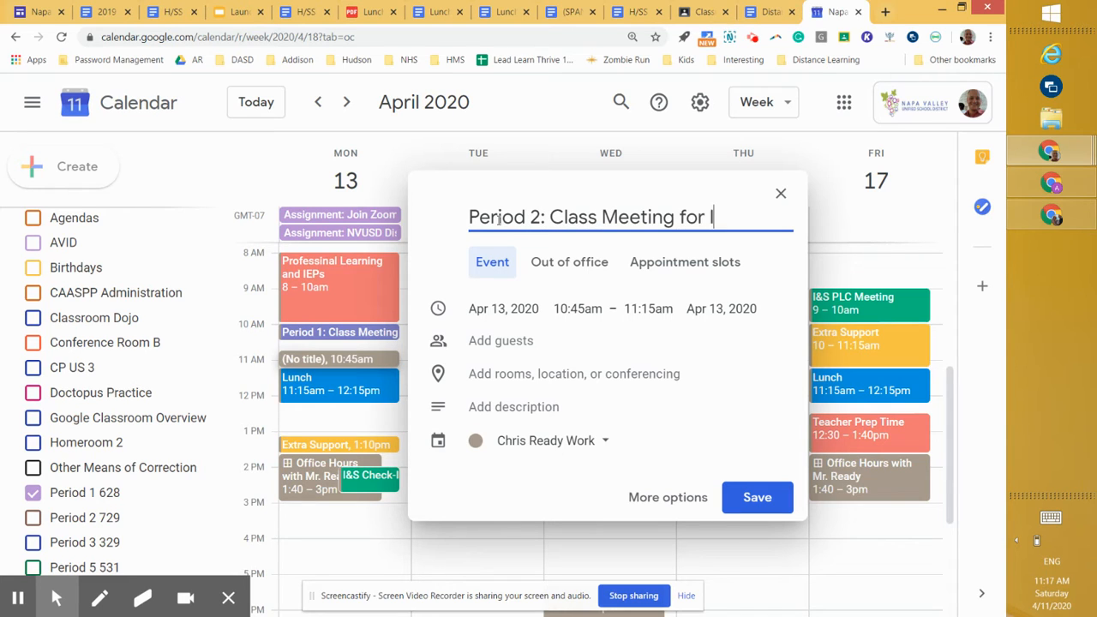
type("&S (Ready)")
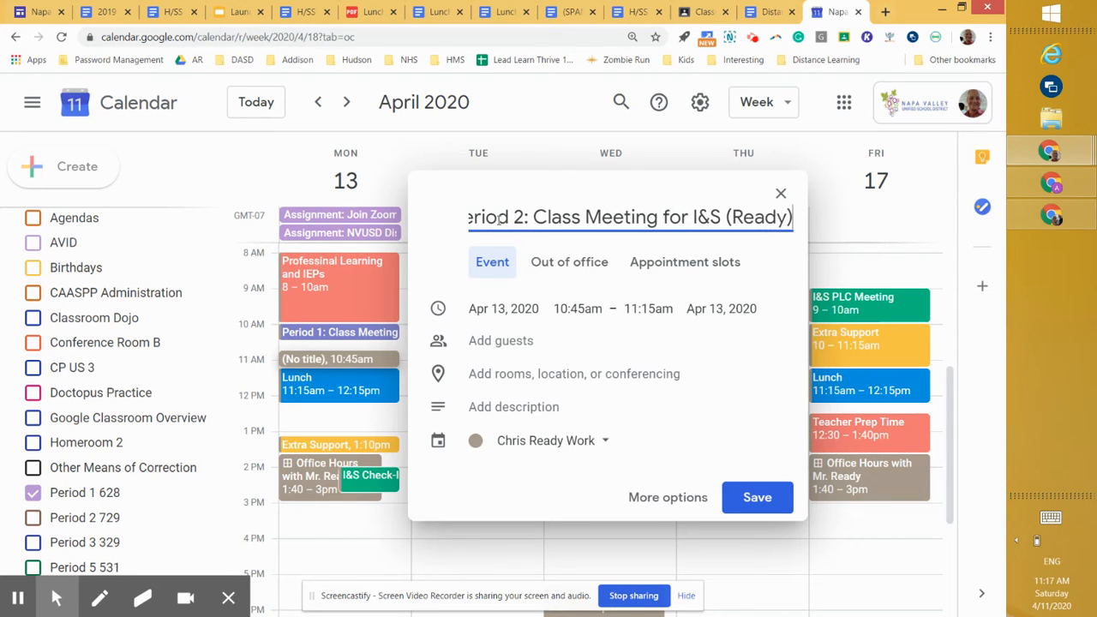
In the full event editor, set a custom recurrence every 1 week on Monday and Wednesday, ending on Apr 15, 2020
left_click(684, 504)
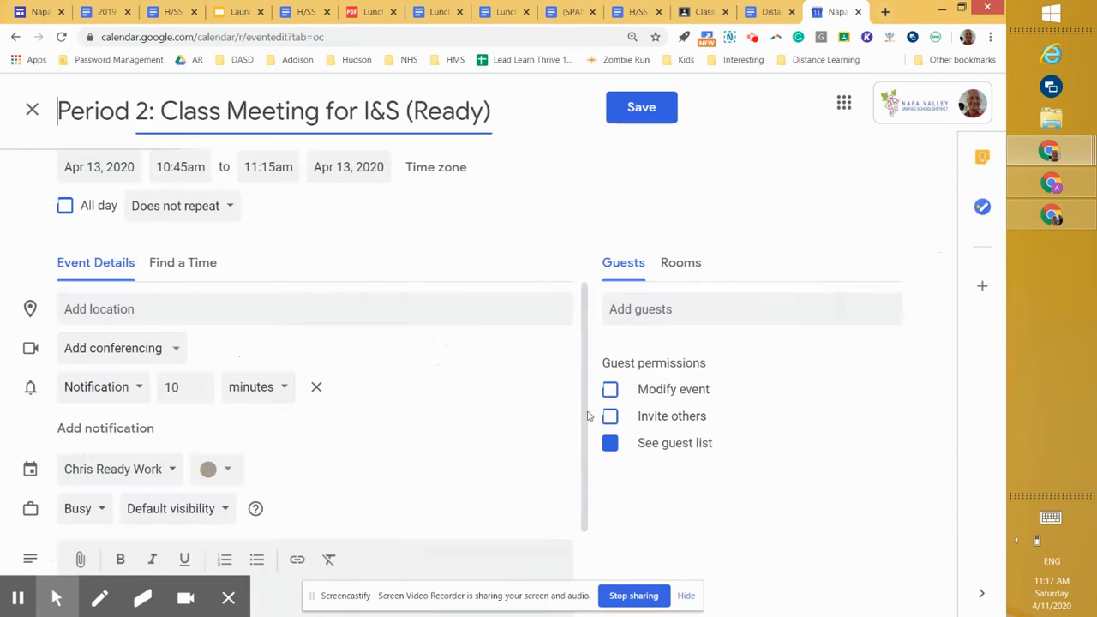
left_click(209, 208)
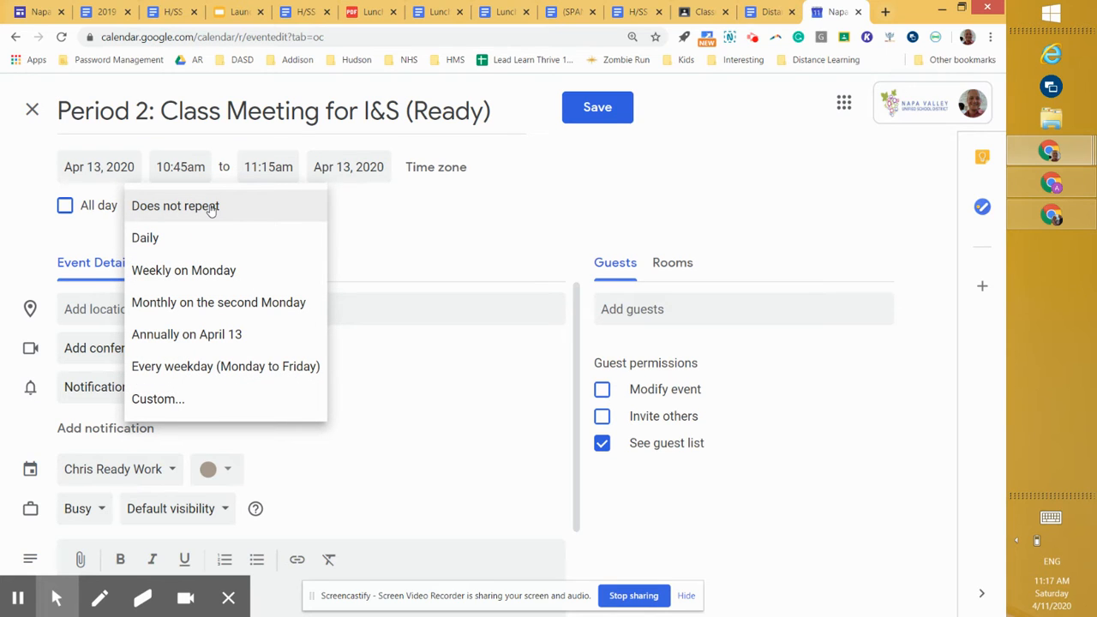
left_click(159, 400)
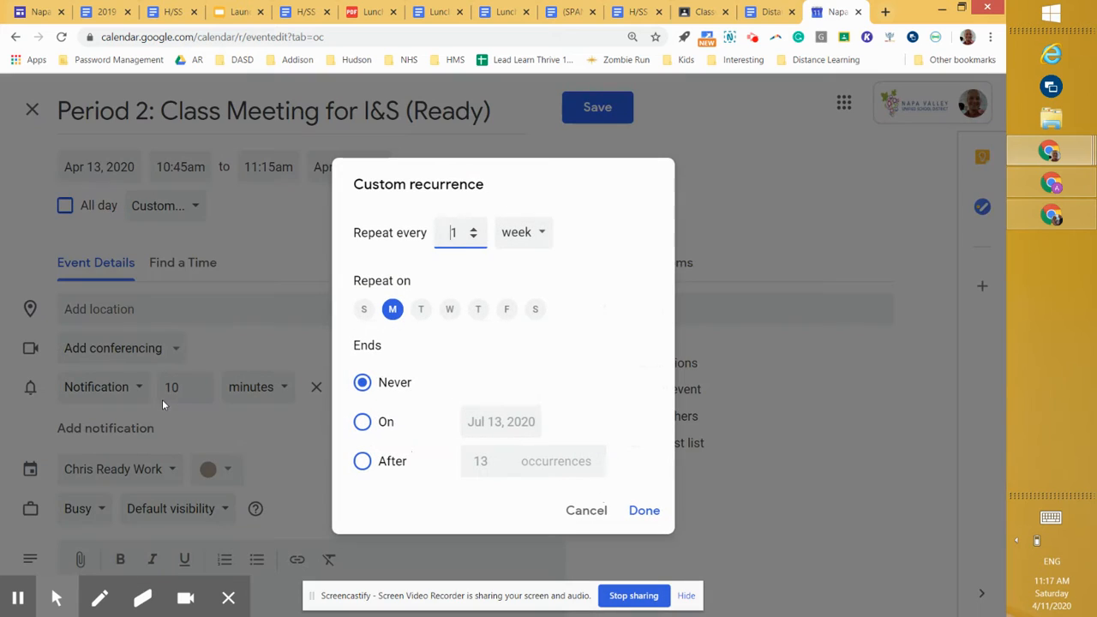
left_click(455, 310)
left_click(362, 425)
left_click(494, 422)
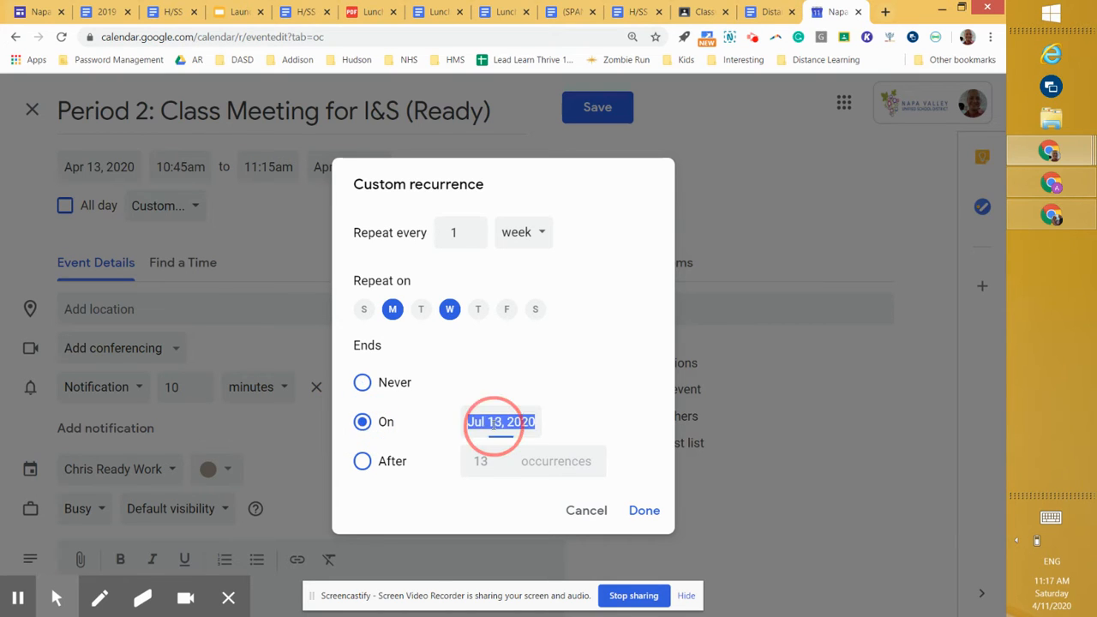
left_click(659, 221)
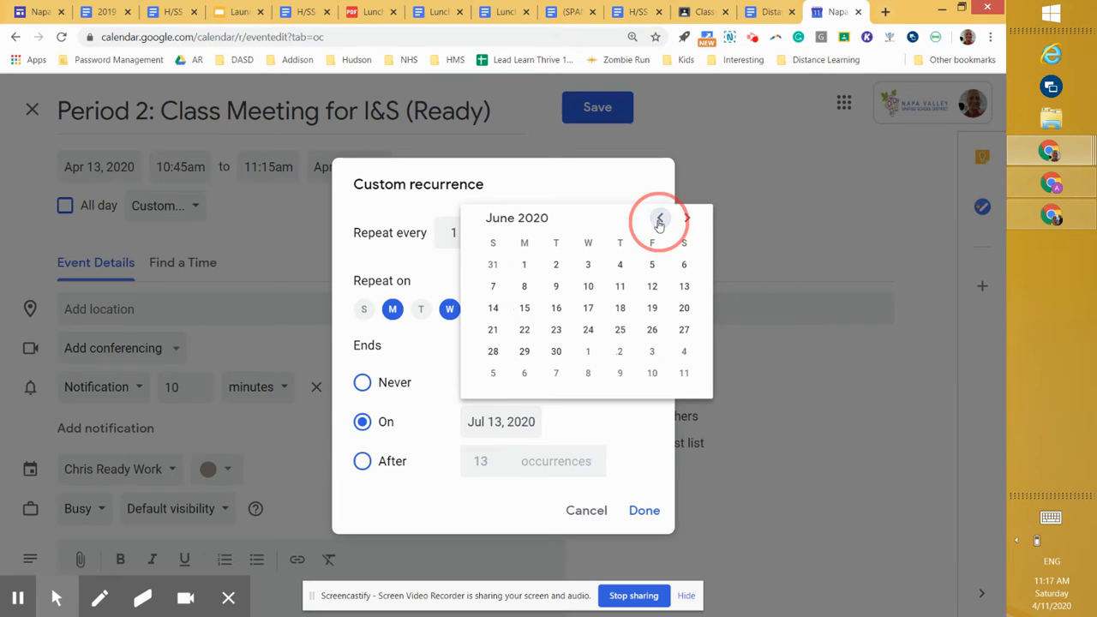
left_click(660, 221)
left_click(659, 221)
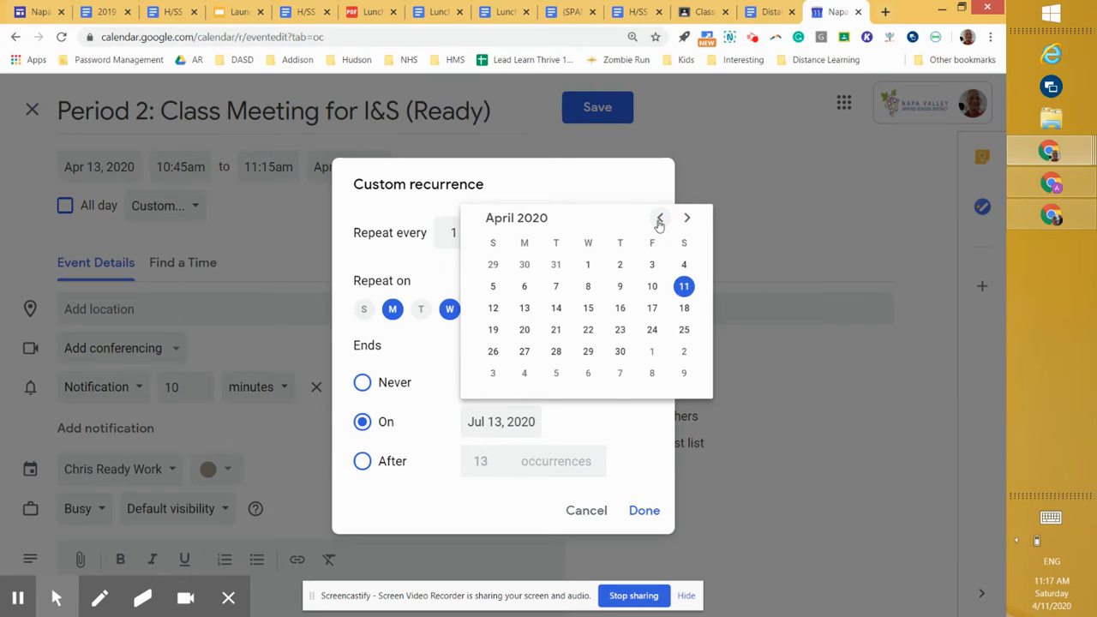
left_click(589, 311)
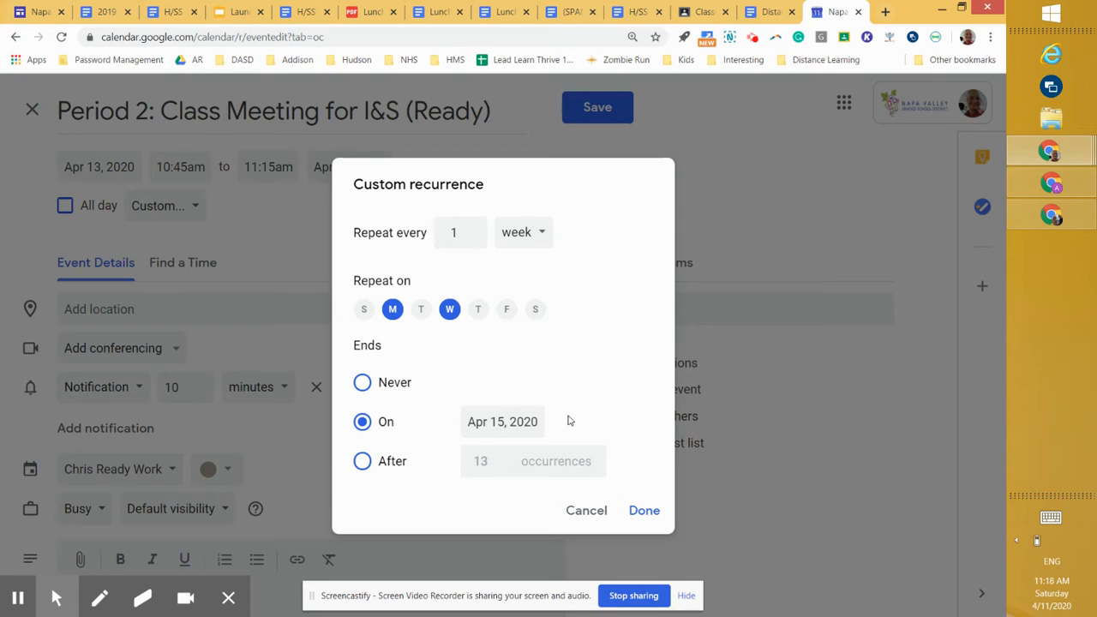
left_click(641, 512)
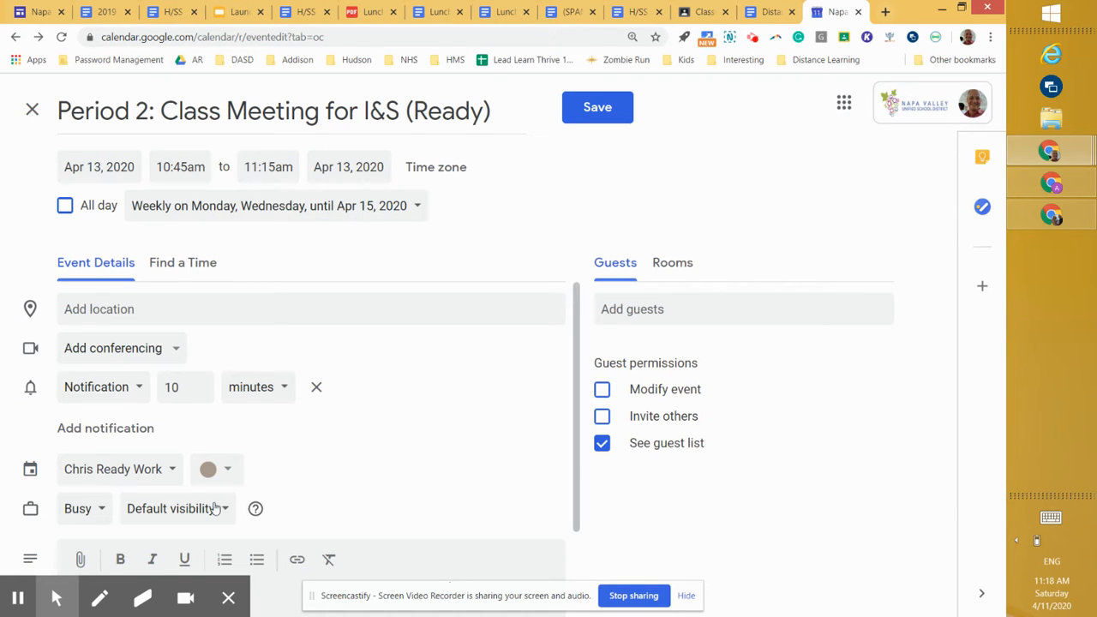
Add a second notification set to 1 day before the event
left_click(90, 430)
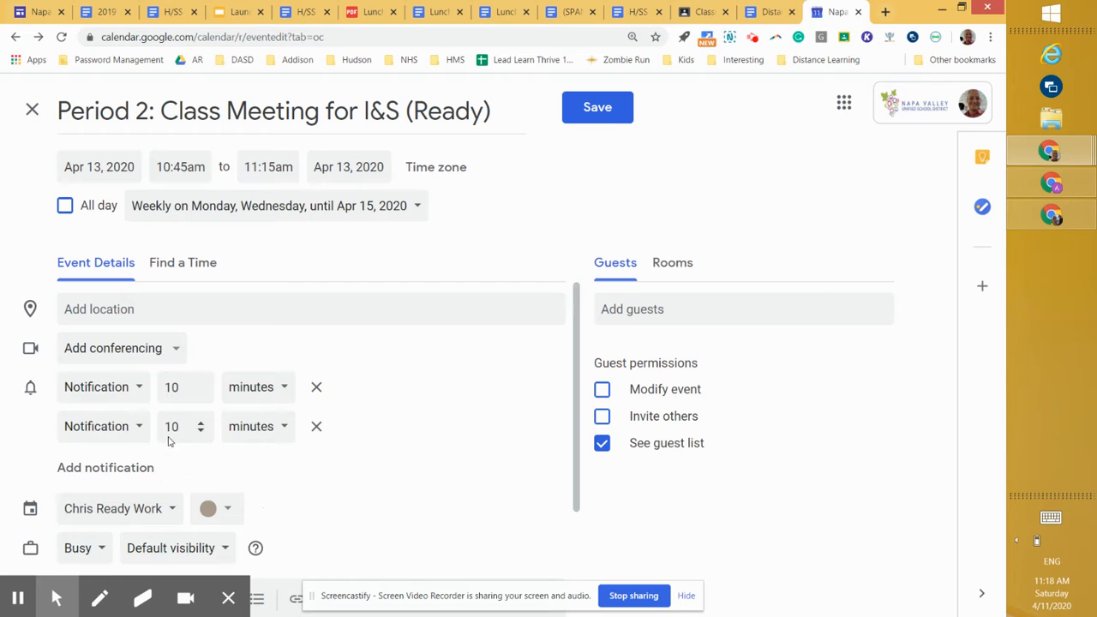
left_click(186, 431)
left_click(257, 427)
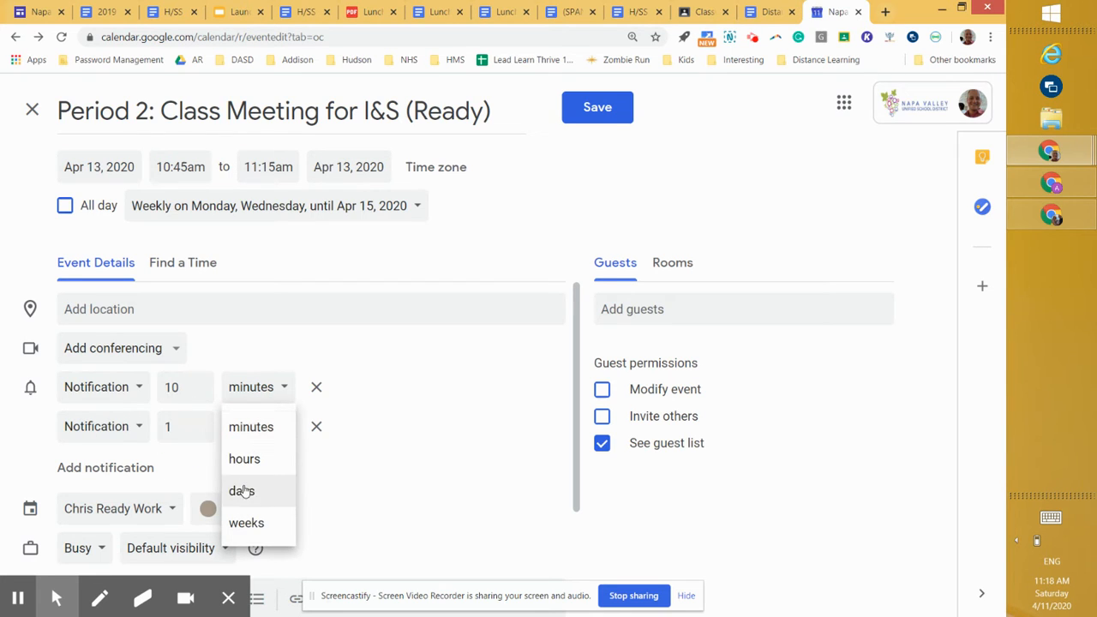
left_click(242, 491)
Add a third reminder so that one 1-day reminder goes by email and the other 1-day reminder is a notification
left_click(103, 467)
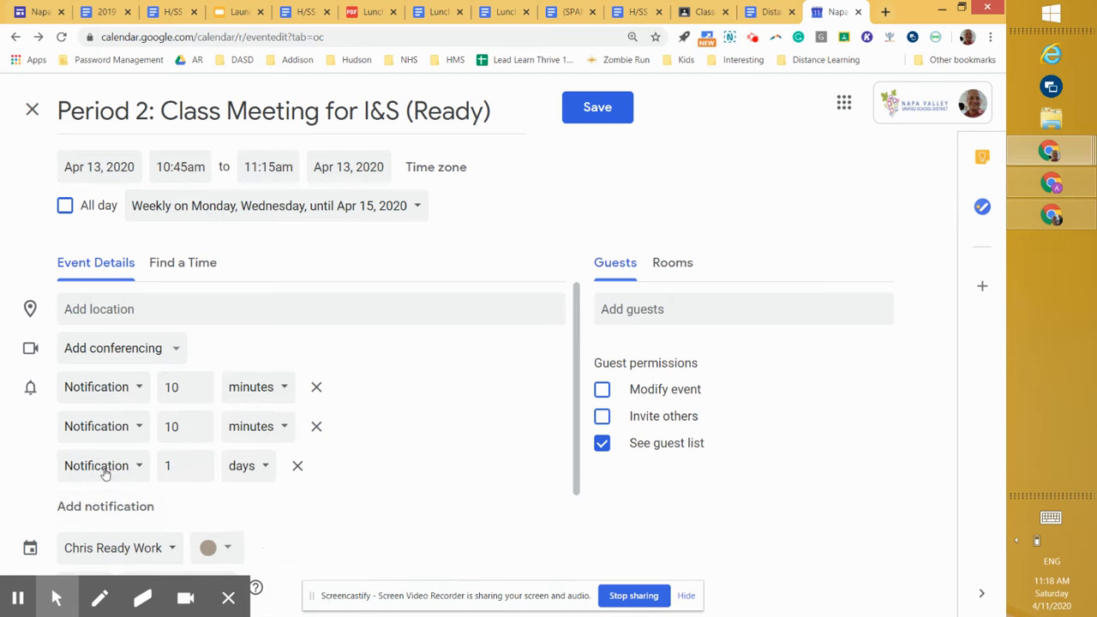
left_click(105, 472)
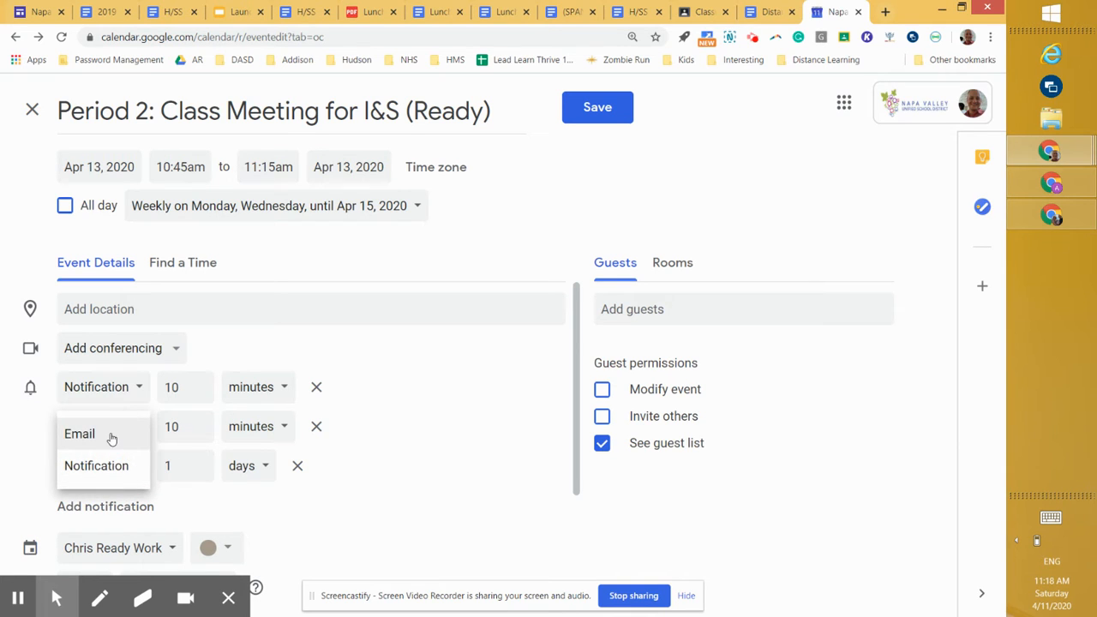
left_click(112, 438)
left_click(194, 423)
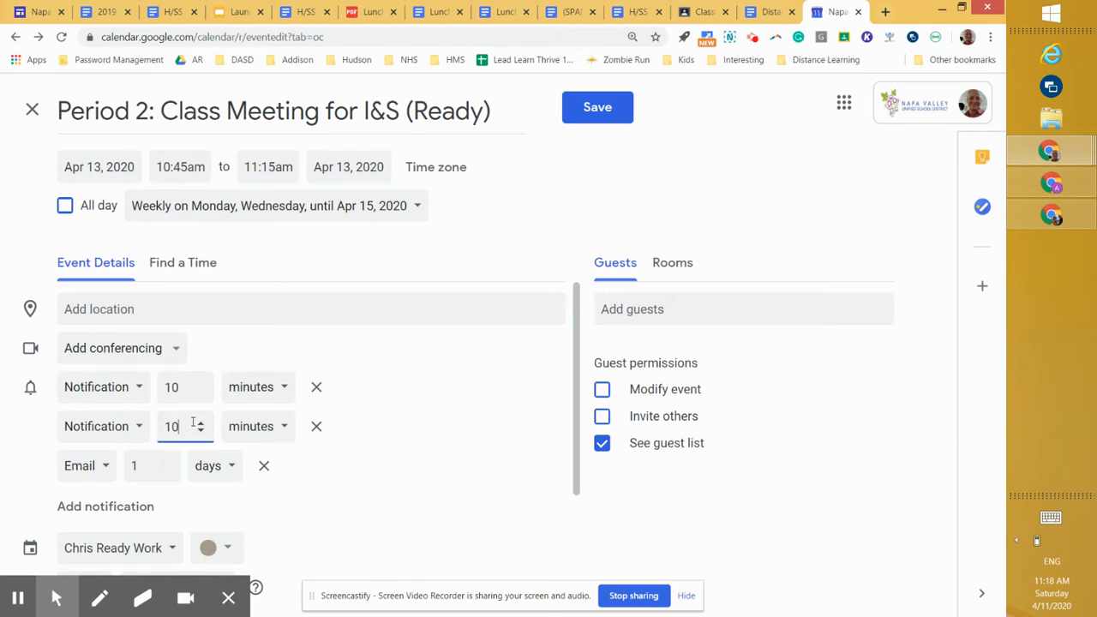
left_click(283, 429)
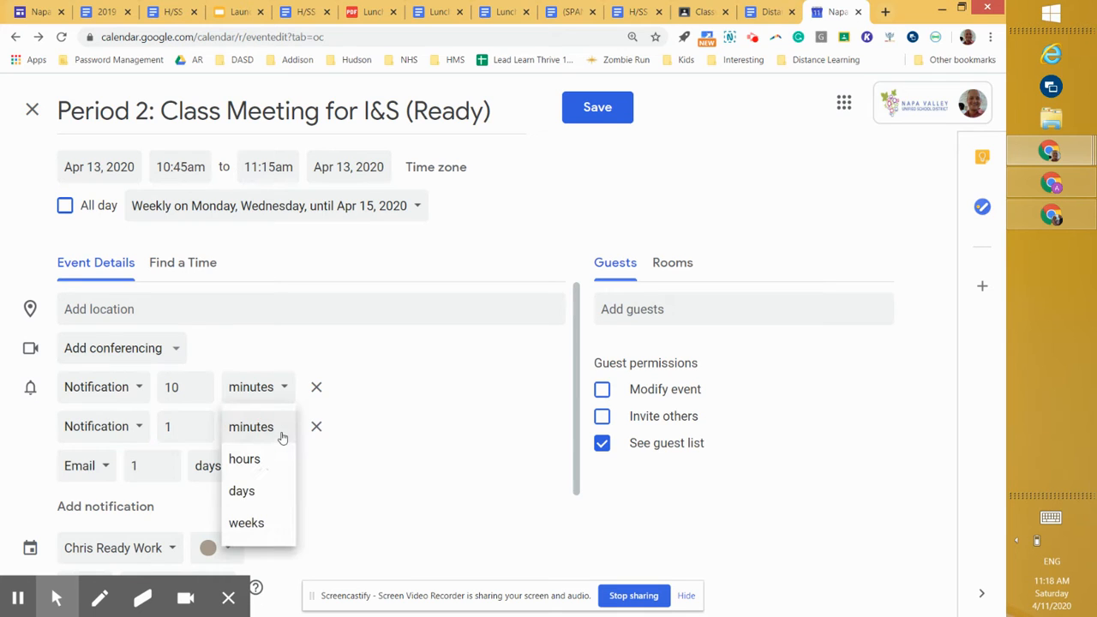
left_click(253, 488)
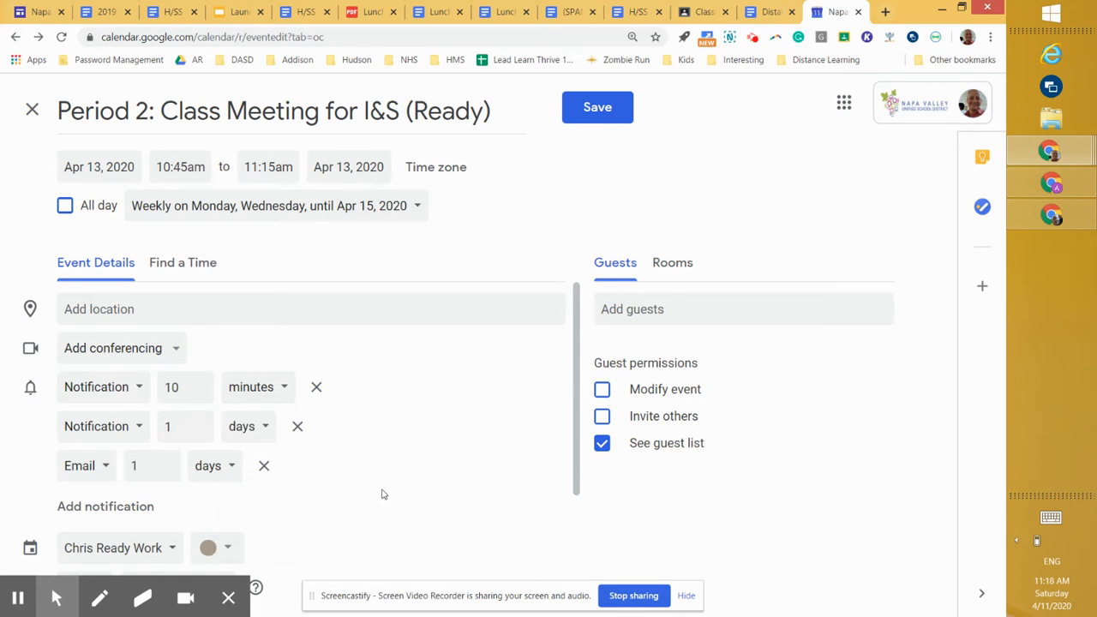
Change the event's color to orange-red
left_click(228, 547)
left_click(208, 498)
Invite the Period 2 729 class email group as a guest and expand its member list
left_click(656, 308)
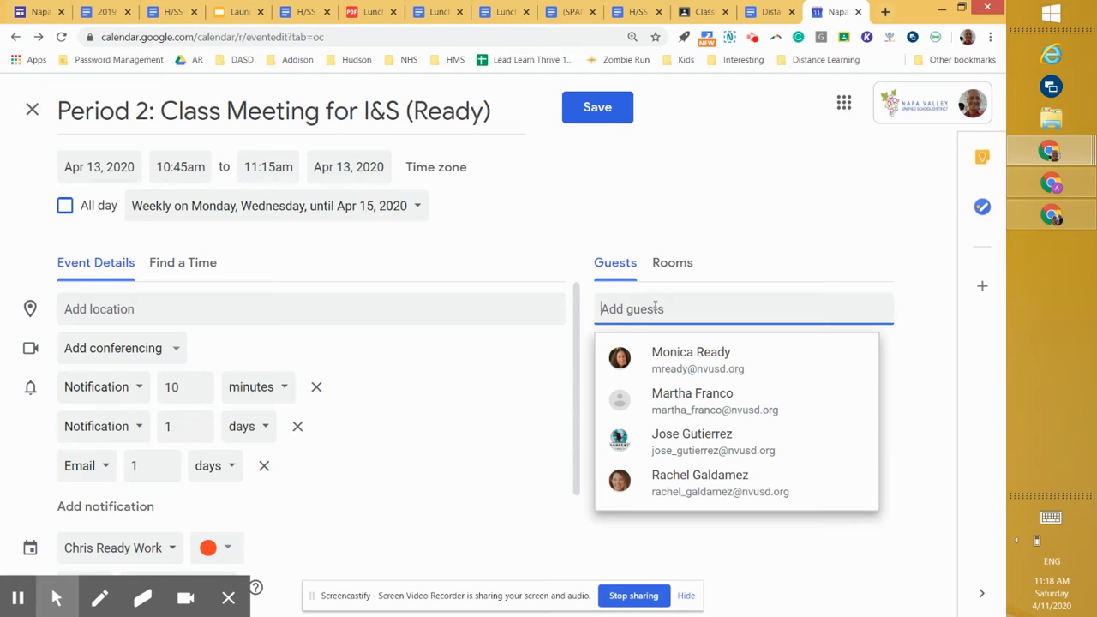
type("Period 2")
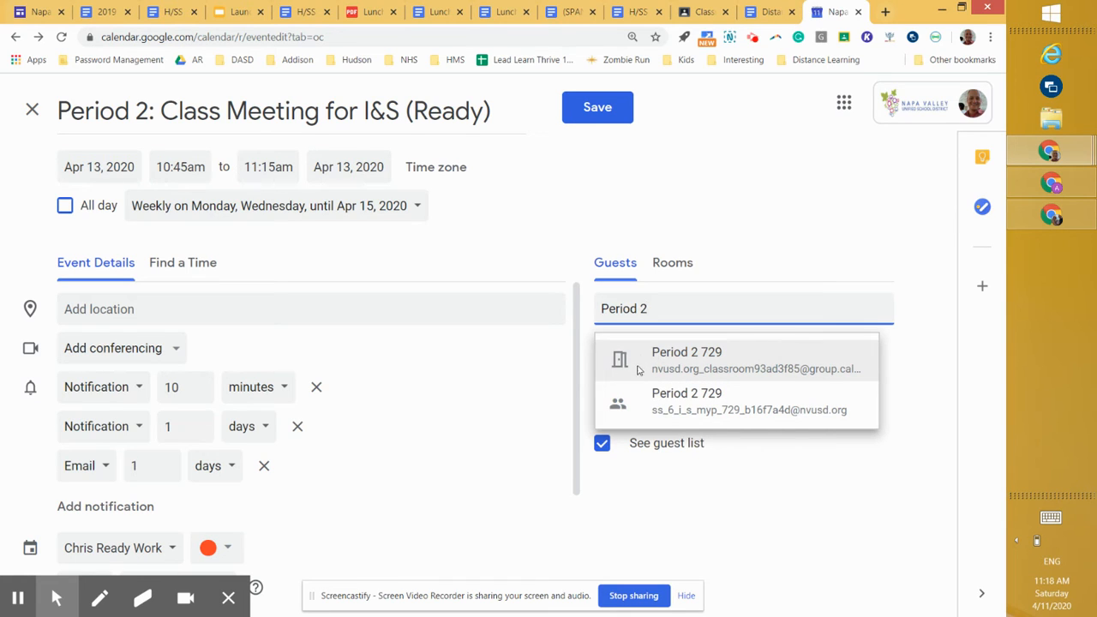
left_click(629, 420)
mouse_move(630, 416)
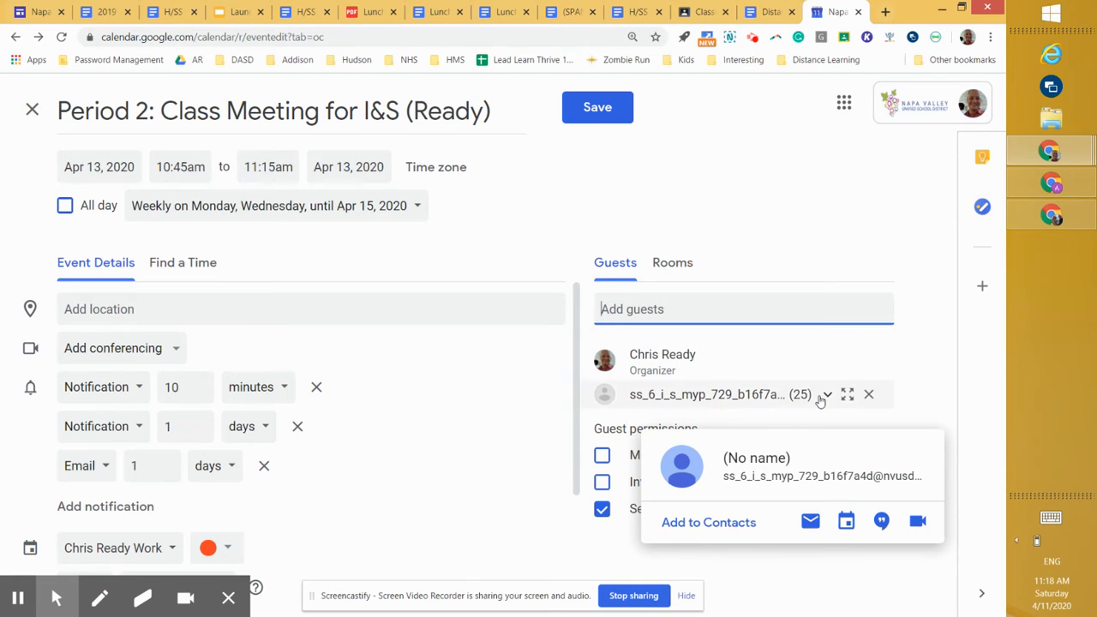
left_click(828, 396)
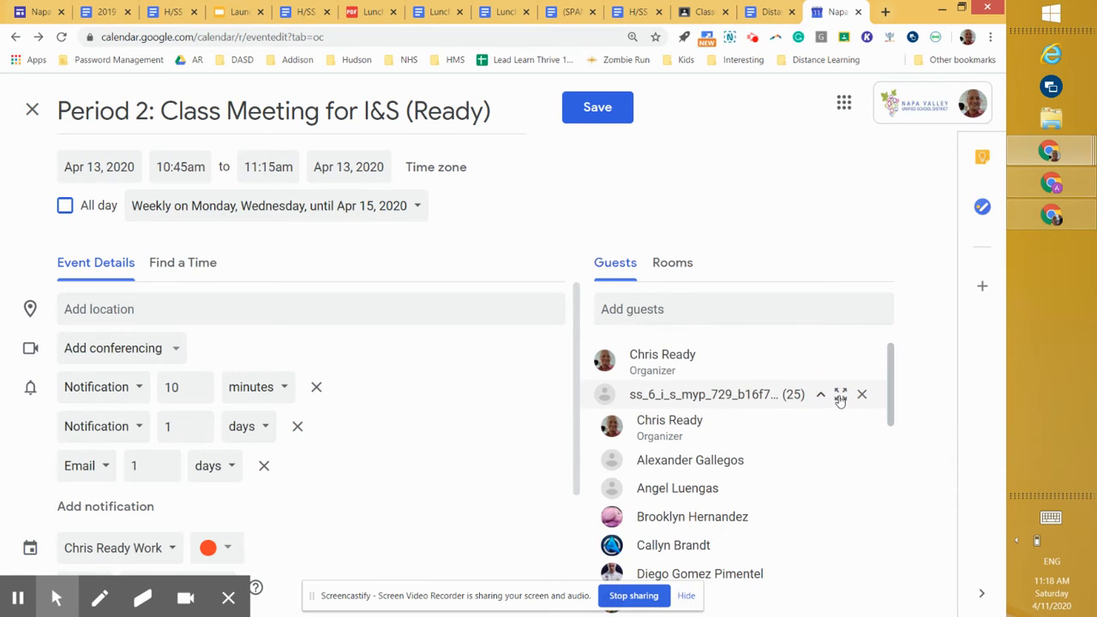
mouse_move(890, 397)
left_mouse_down()
mouse_move(897, 549)
mouse_move(894, 381)
left_mouse_up()
Add the description "Description: Look here for a link to the online class on the day of the meeting." plus the "Today Topic in Google Classroom." link
left_click(577, 360)
left_click_drag(577, 360, 580, 501)
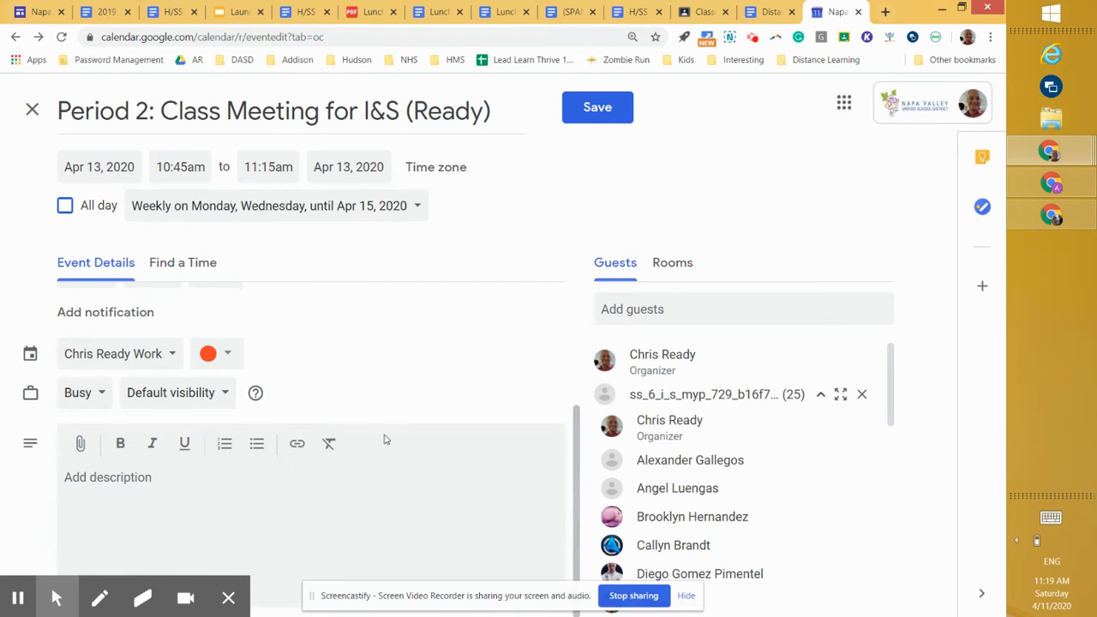
left_click(104, 474)
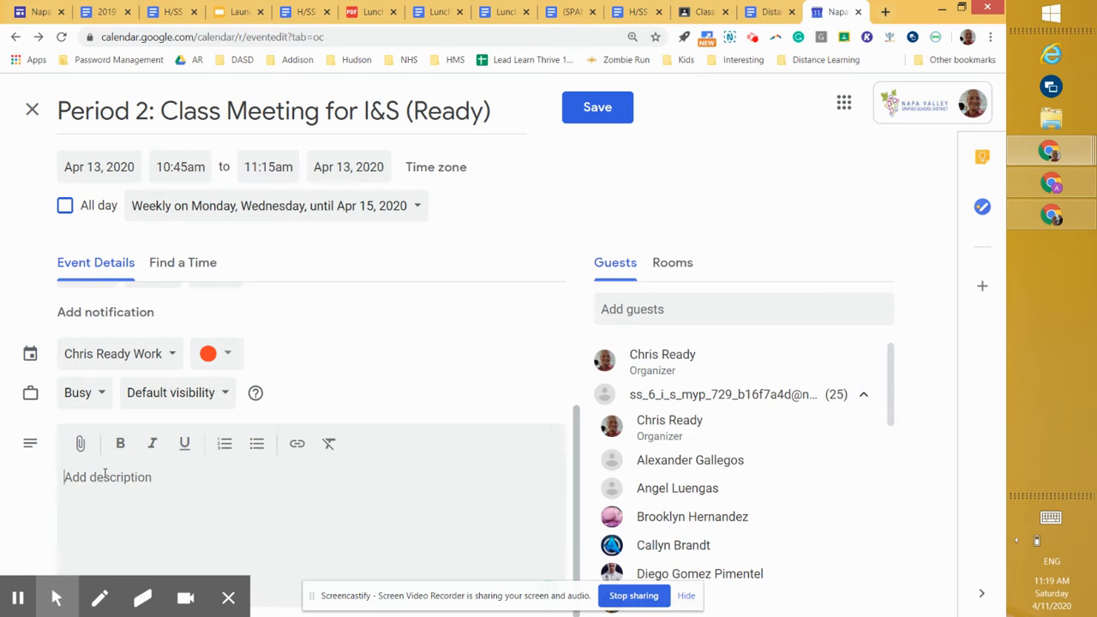
type("Description:Look here for a link to the online class on the day of the meeting. Click here to go to the Today Topic in Google Classroom.")
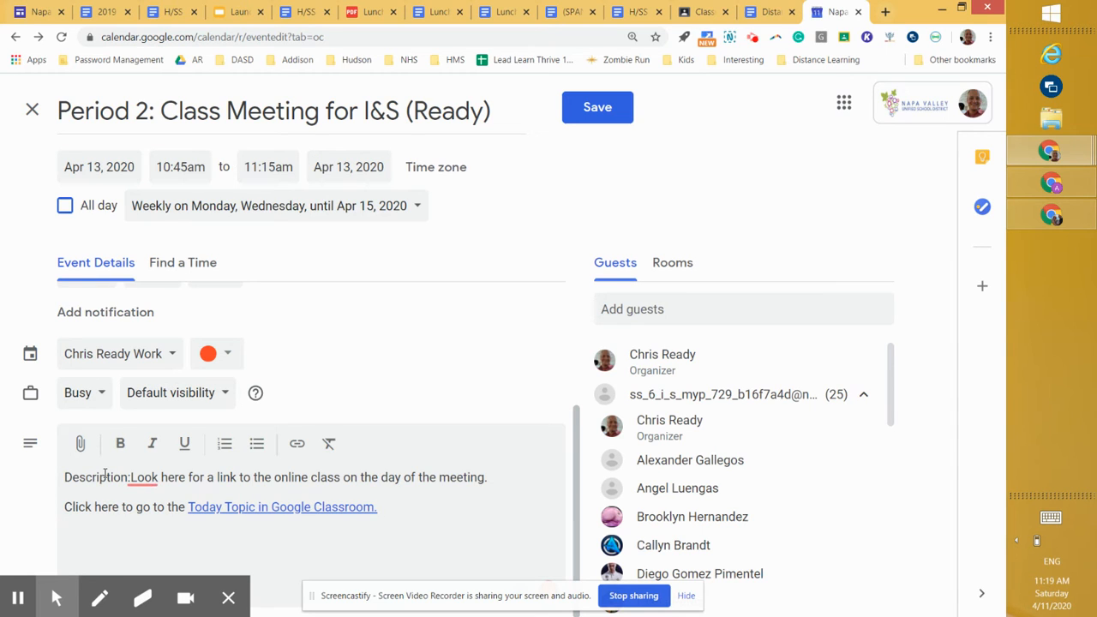
left_click(131, 476)
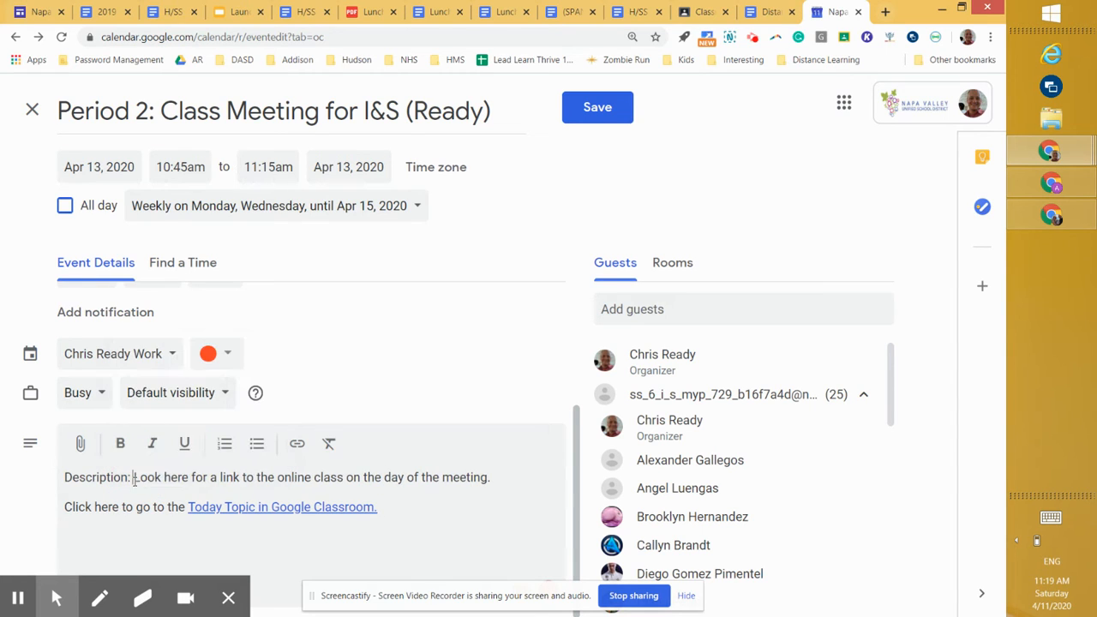
left_click(466, 507)
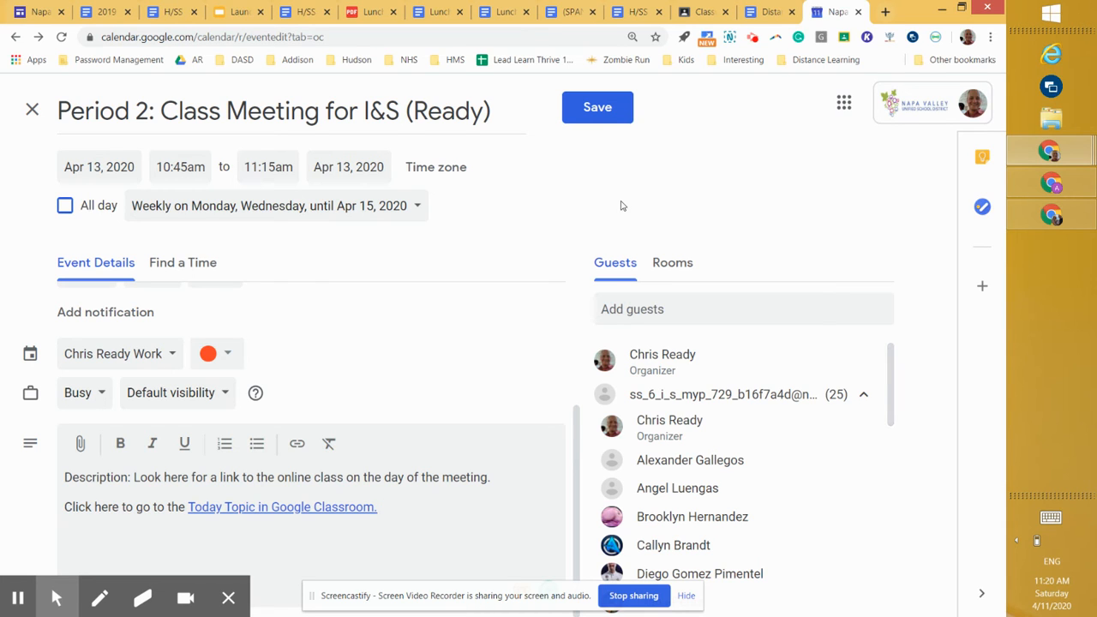
Save the event, send invitation emails to the guests, and approve inviting the external class group
left_click(598, 113)
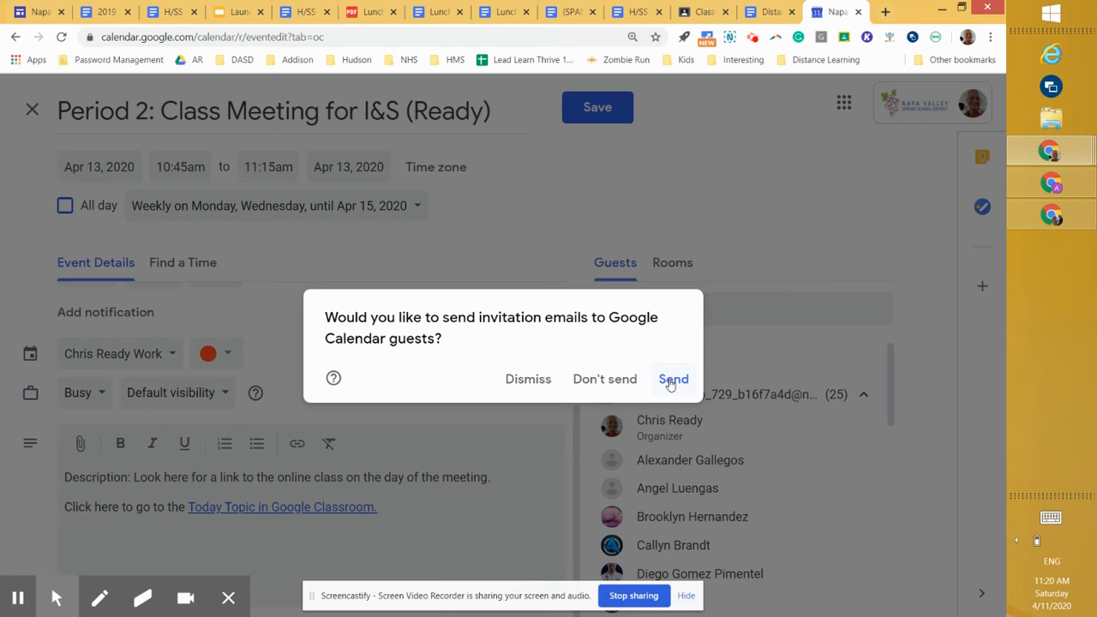
left_click(671, 381)
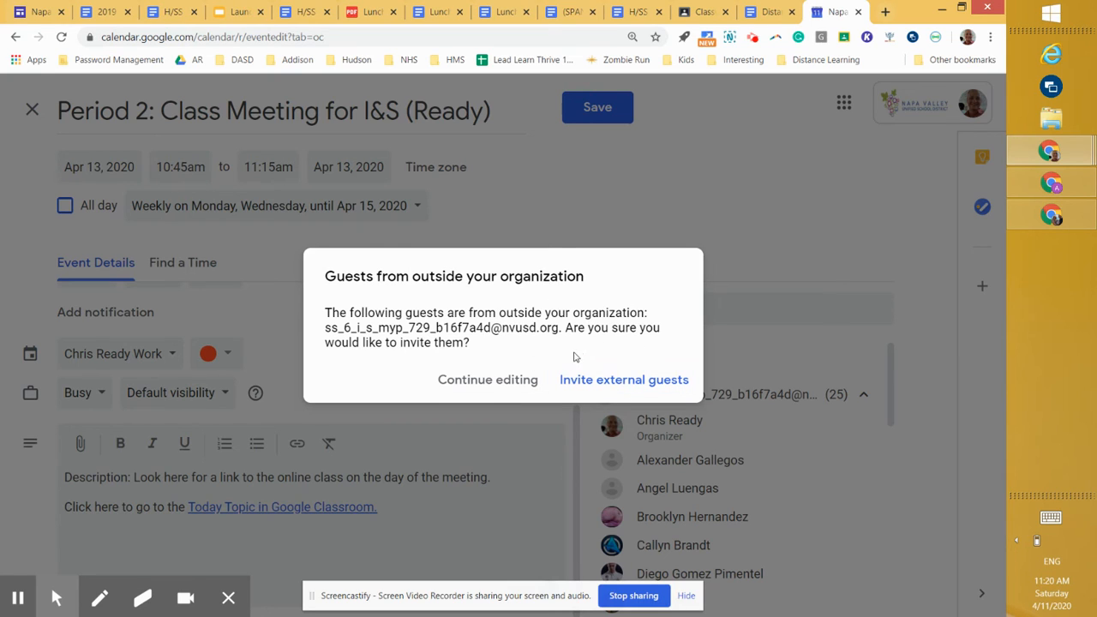
left_click(633, 383)
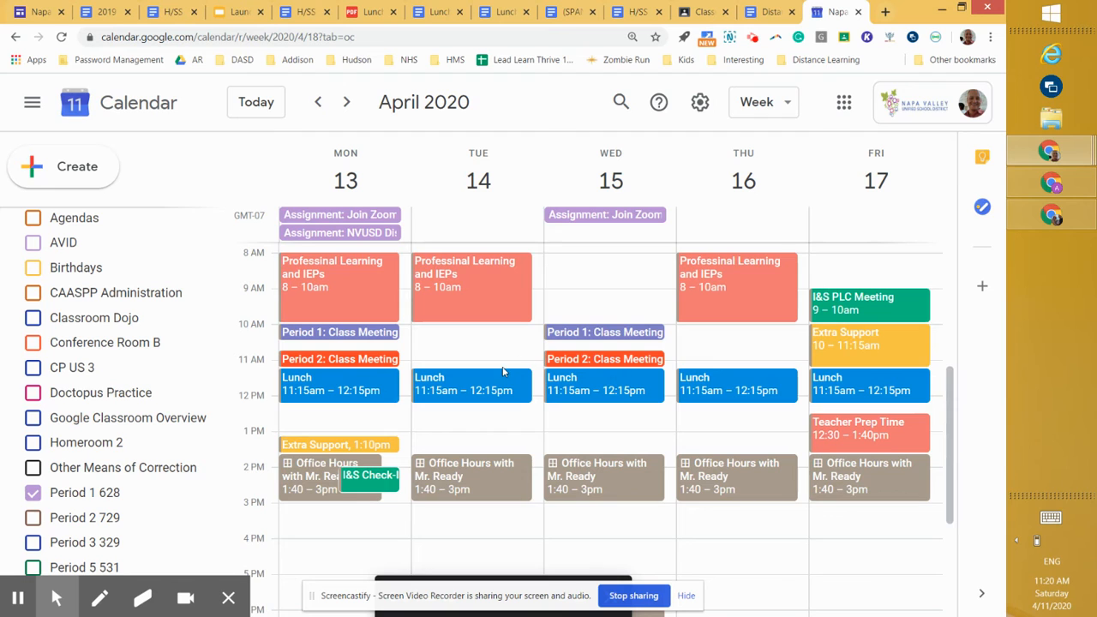
Create an event on Monday, April 20, starting at 10:45am, titled "Period 2: Class Meeting for I&S" followed by the teacher's surname in parentheses
left_click(347, 102)
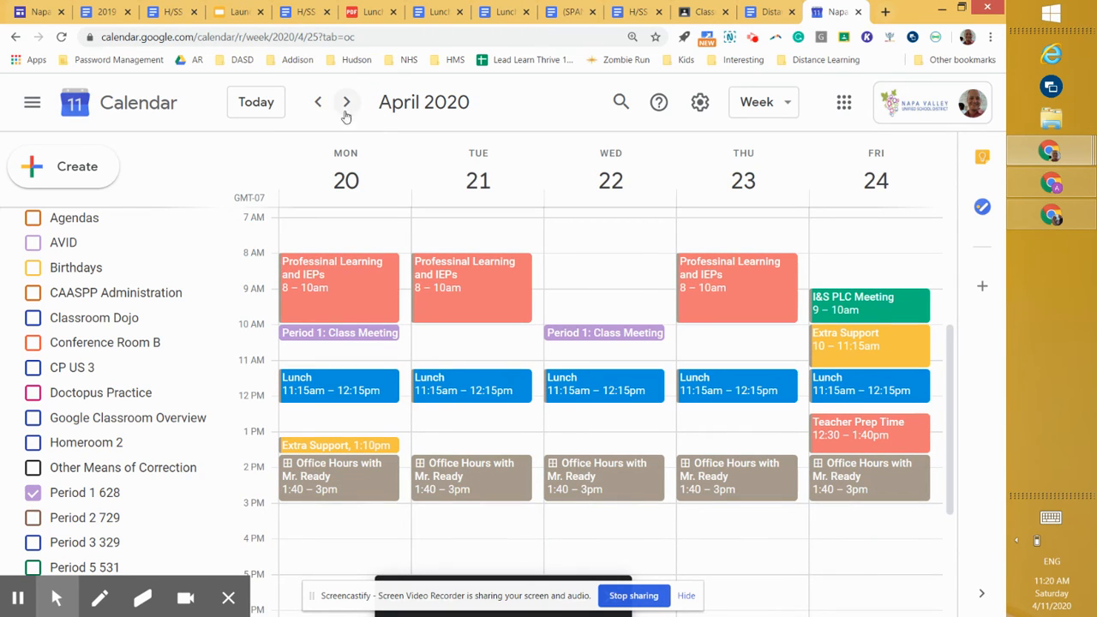
left_click(286, 356)
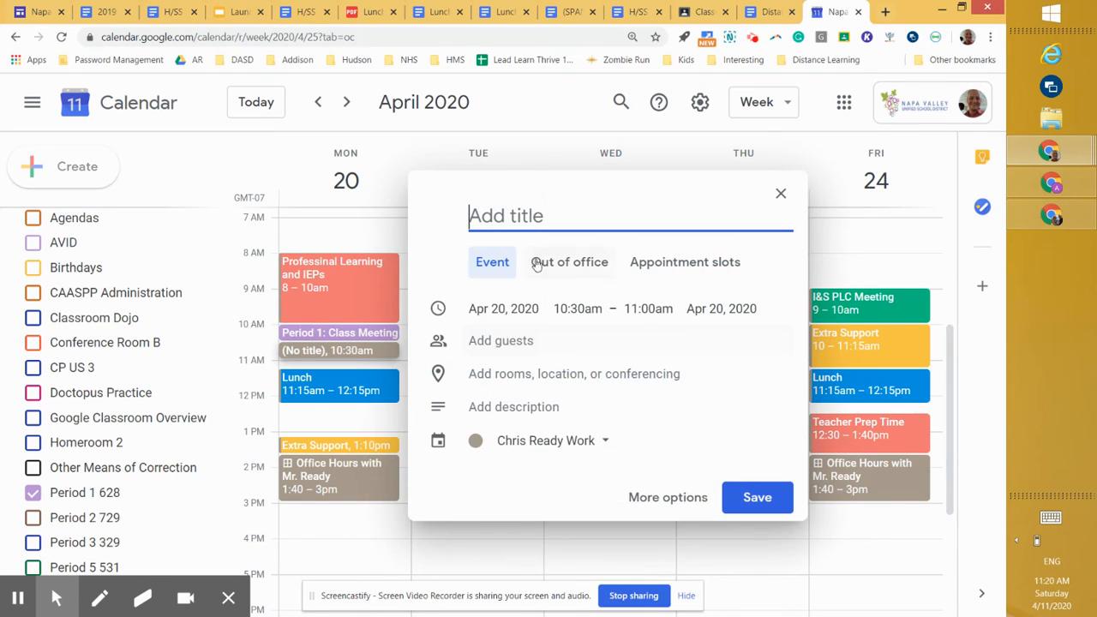
type("Period 2")
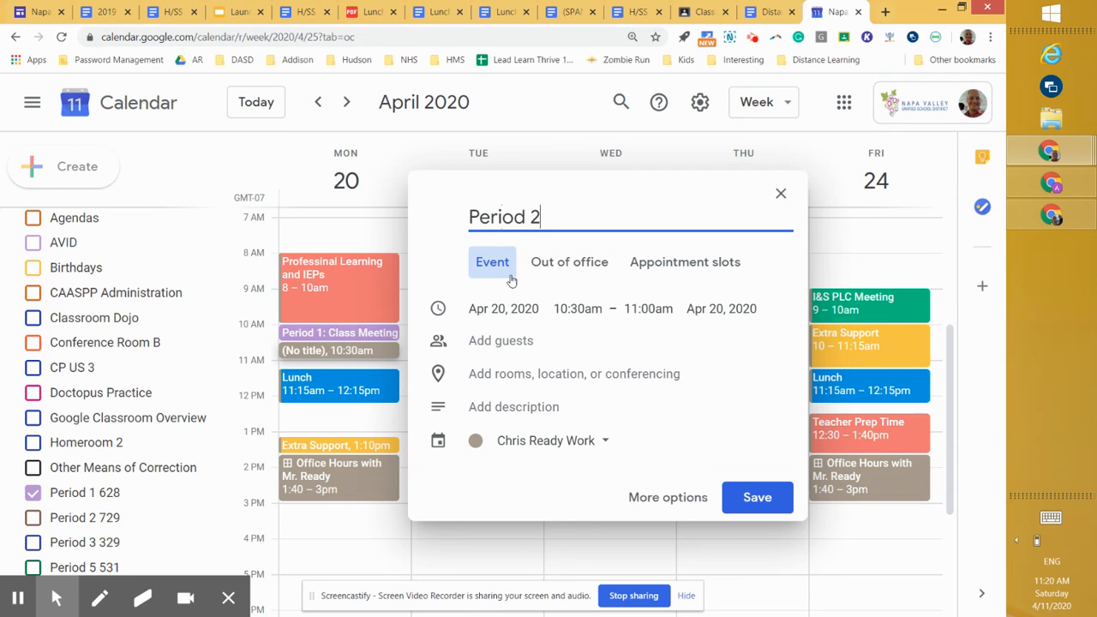
type(": Class M")
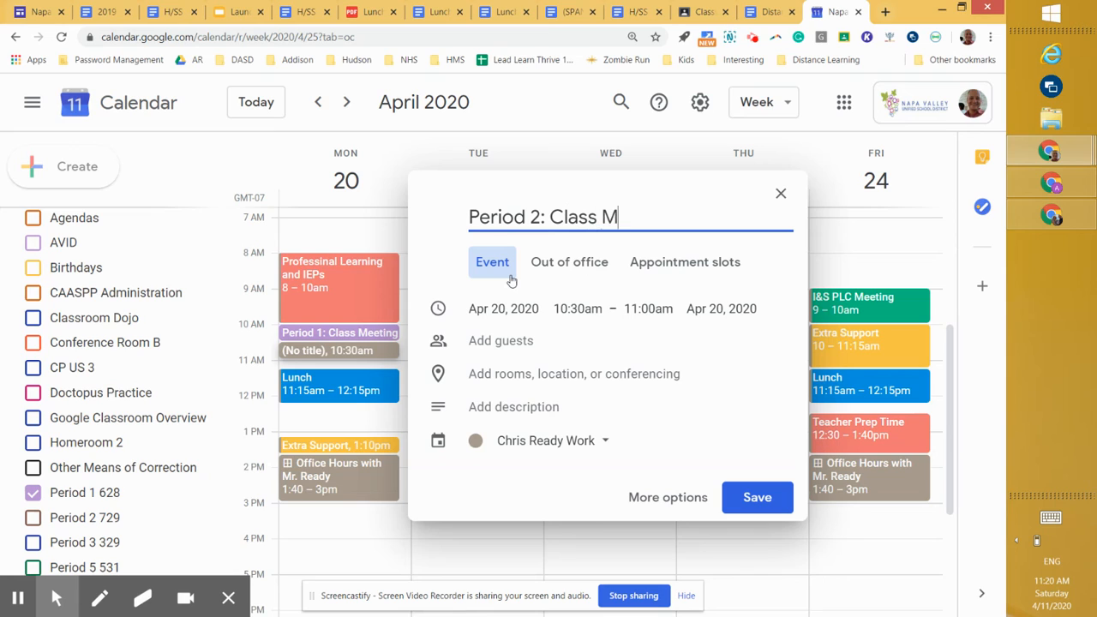
type("eeting for l")
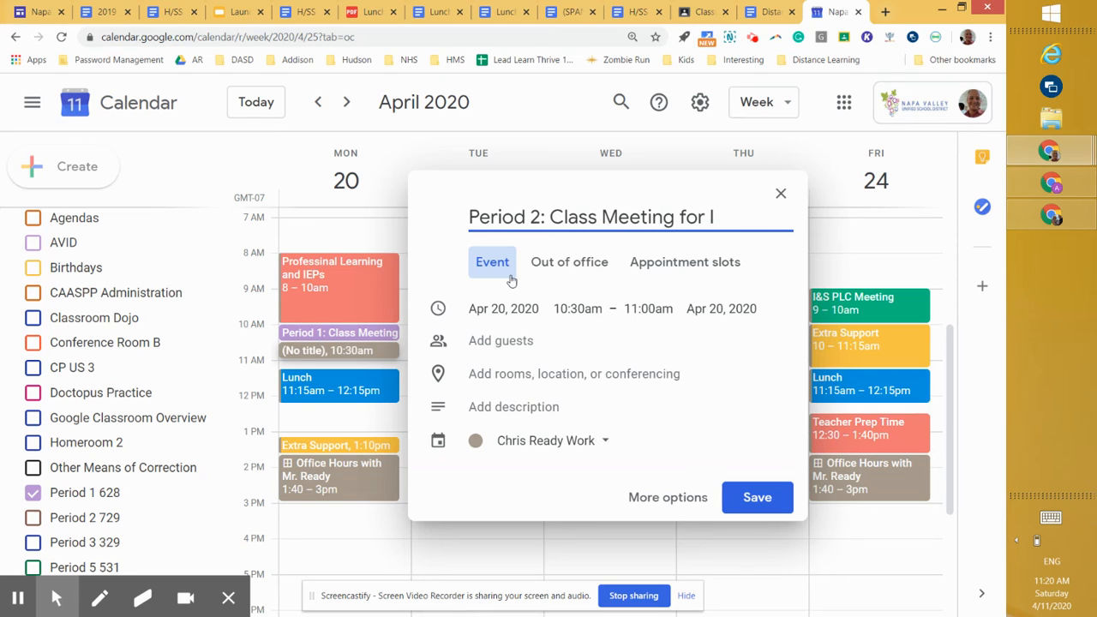
type("&S (Ready)")
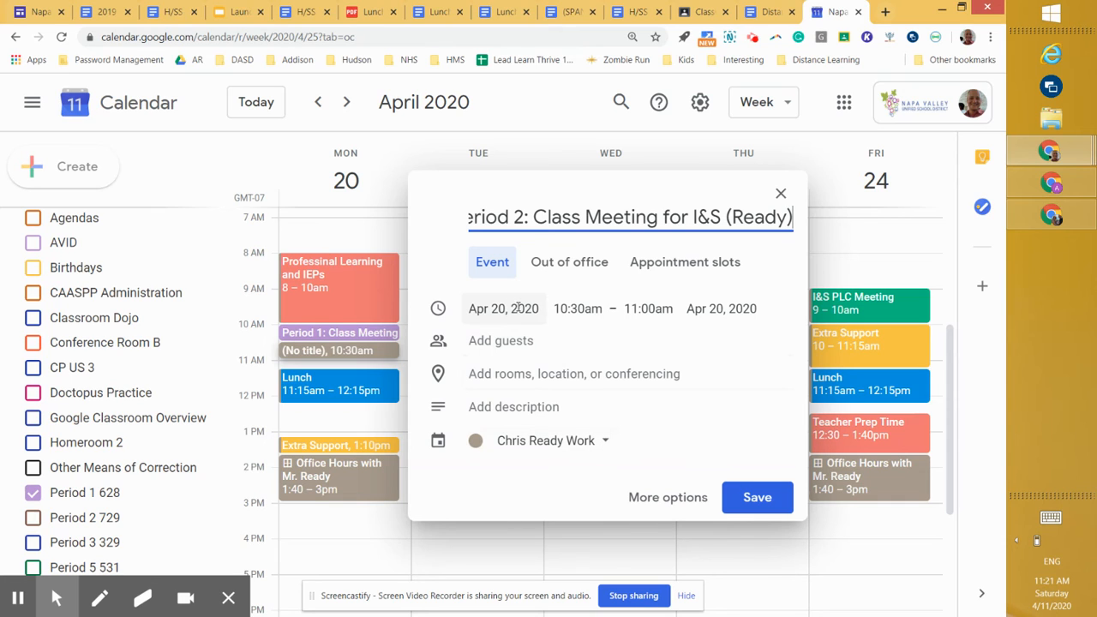
left_click(588, 310)
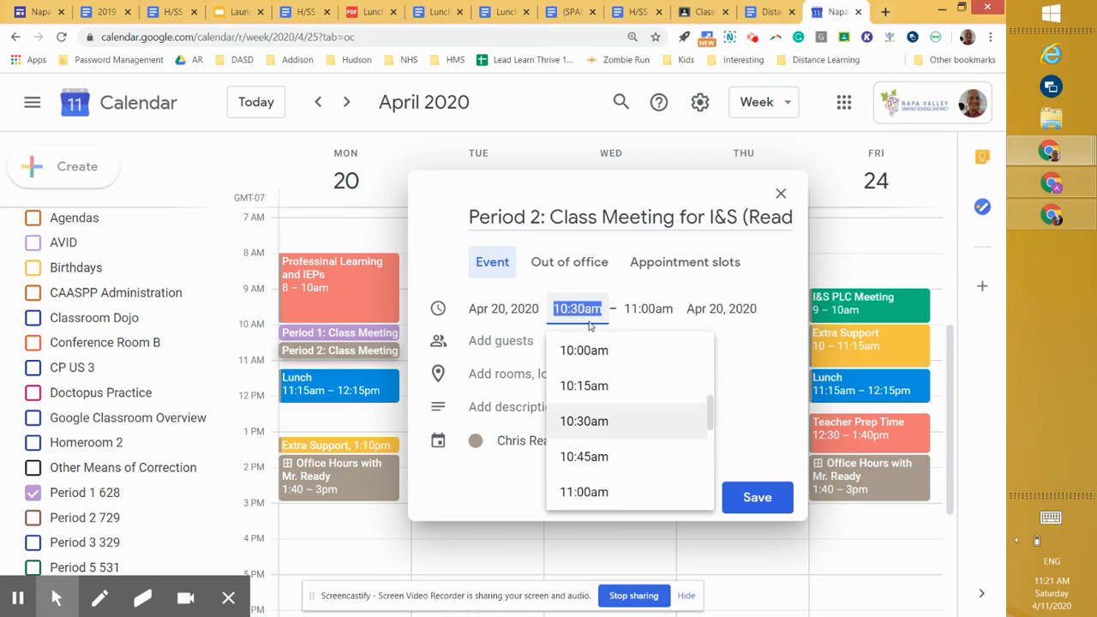
left_click(586, 456)
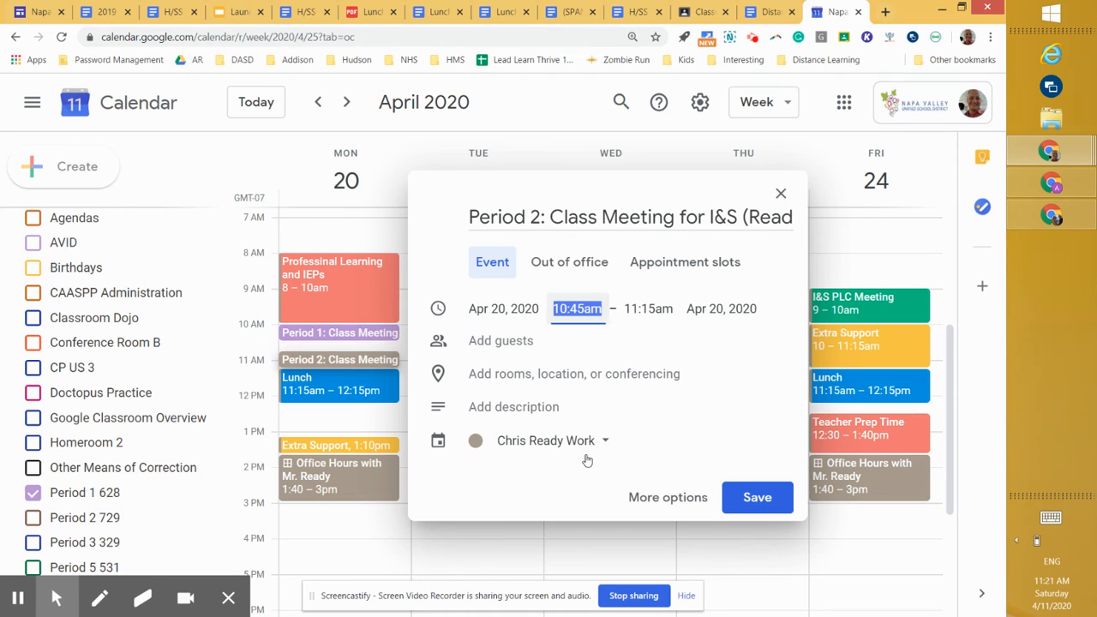
Open the new event's full details and change its color to orange-red
left_click(656, 498)
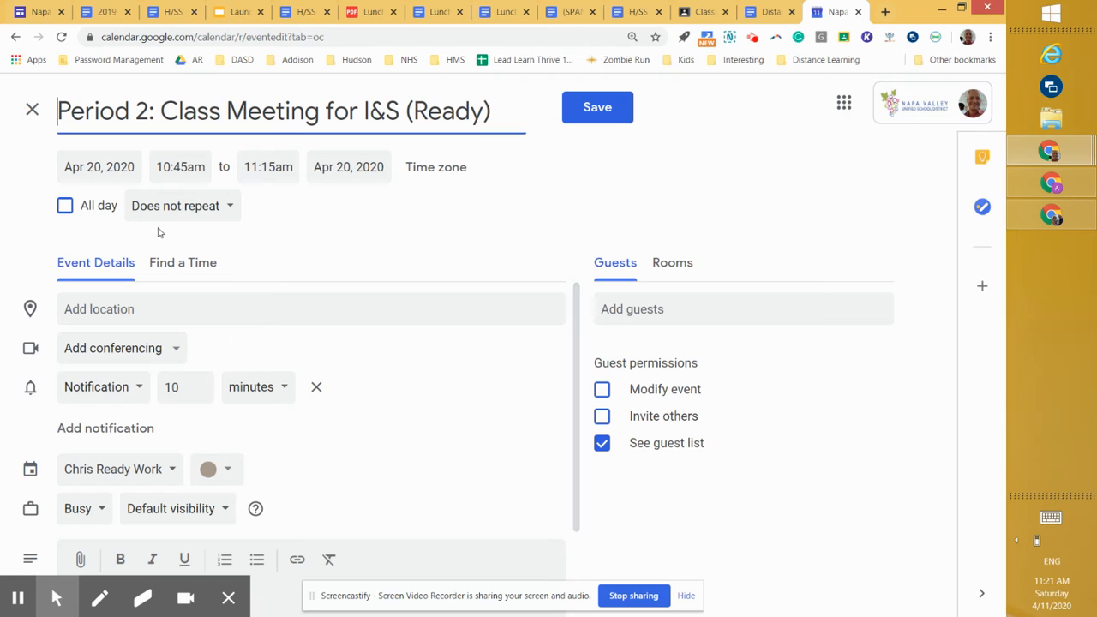
left_click(230, 468)
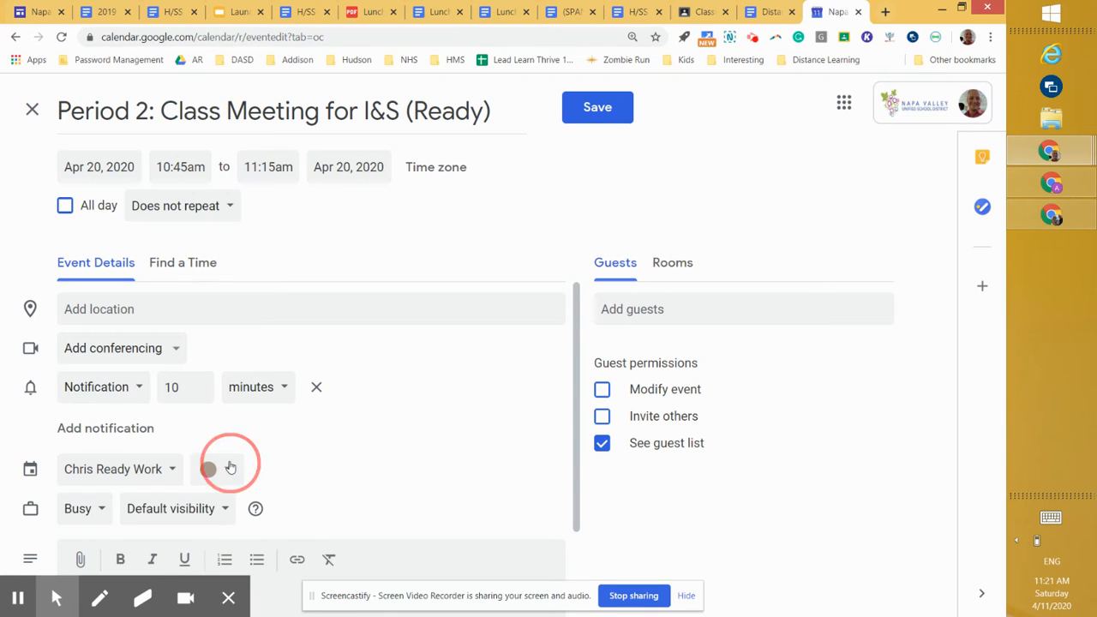
left_click(208, 490)
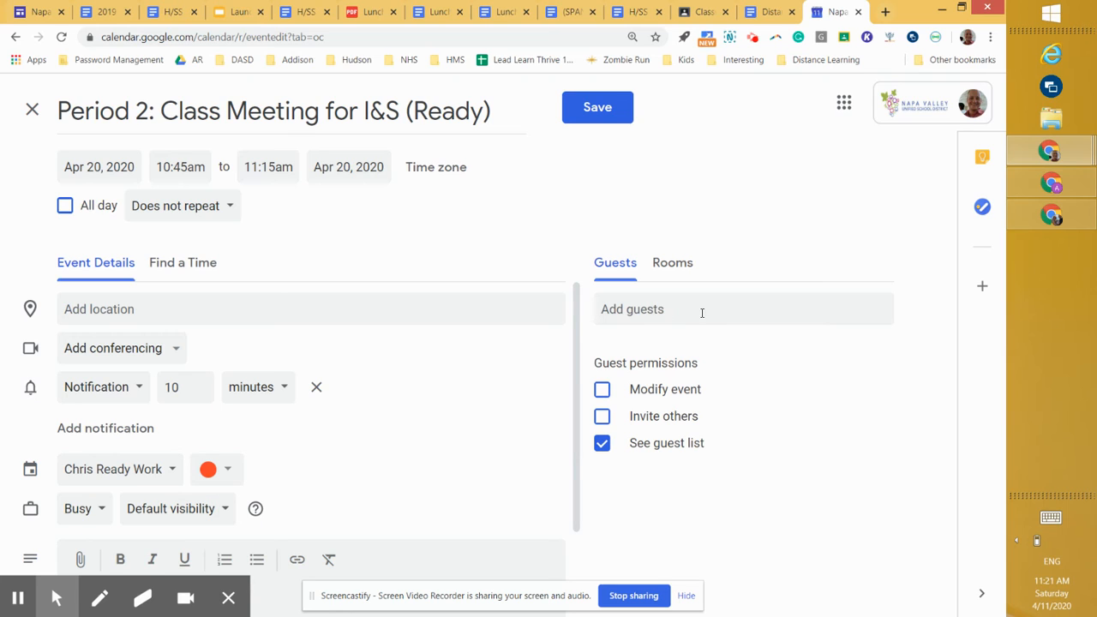
Set a custom recurrence that repeats the event weekly on Monday and Wednesday, ending on Jun 3, 2020
left_click(230, 213)
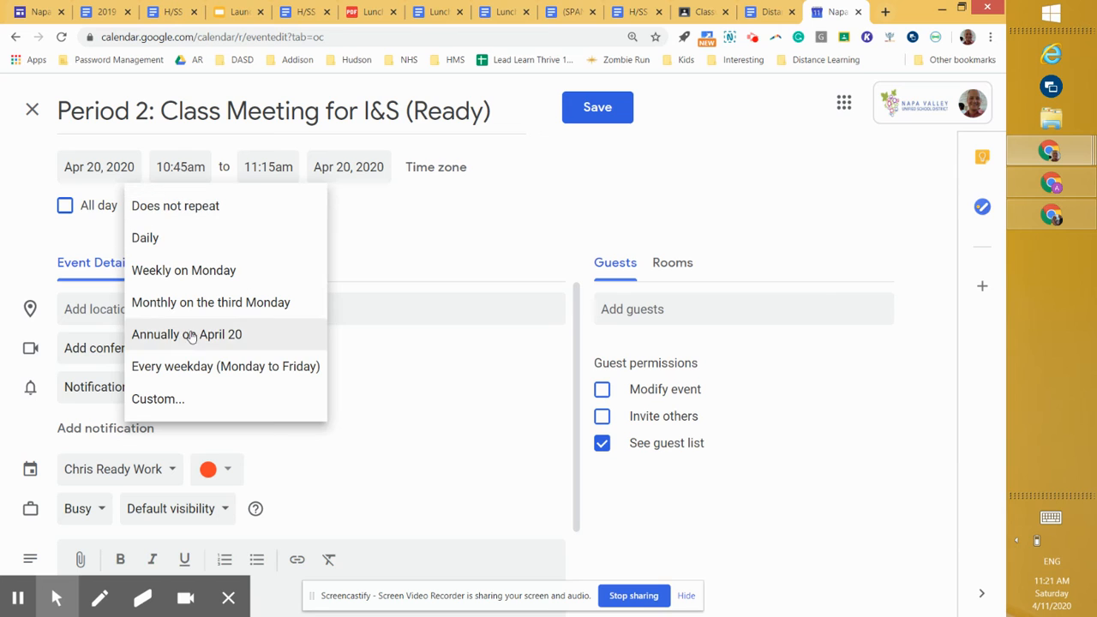
left_click(158, 399)
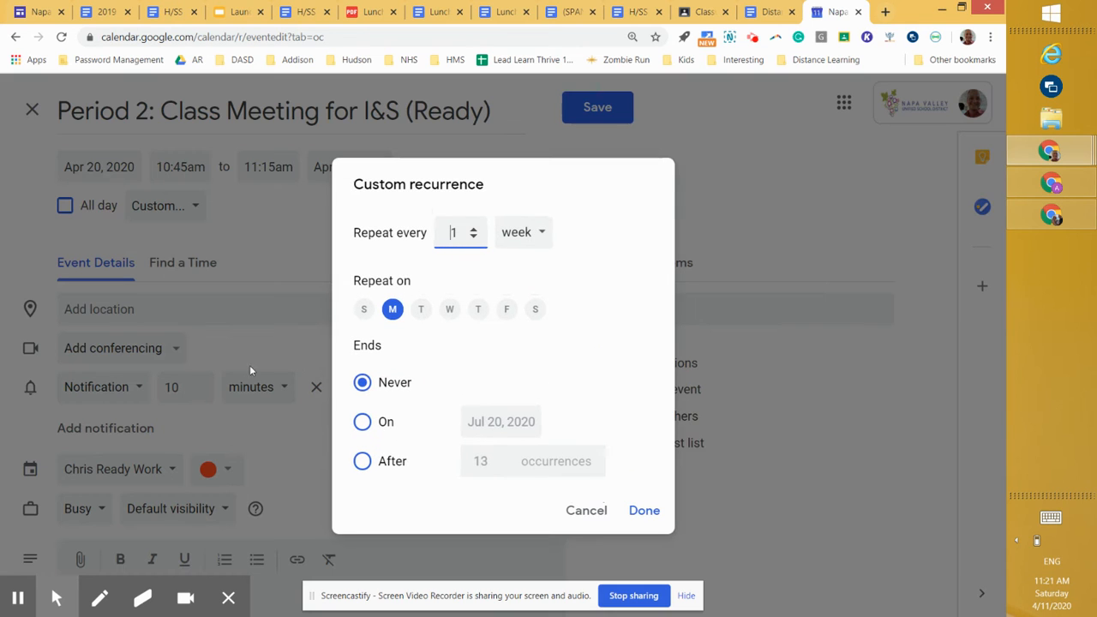
left_click(449, 310)
left_click(362, 428)
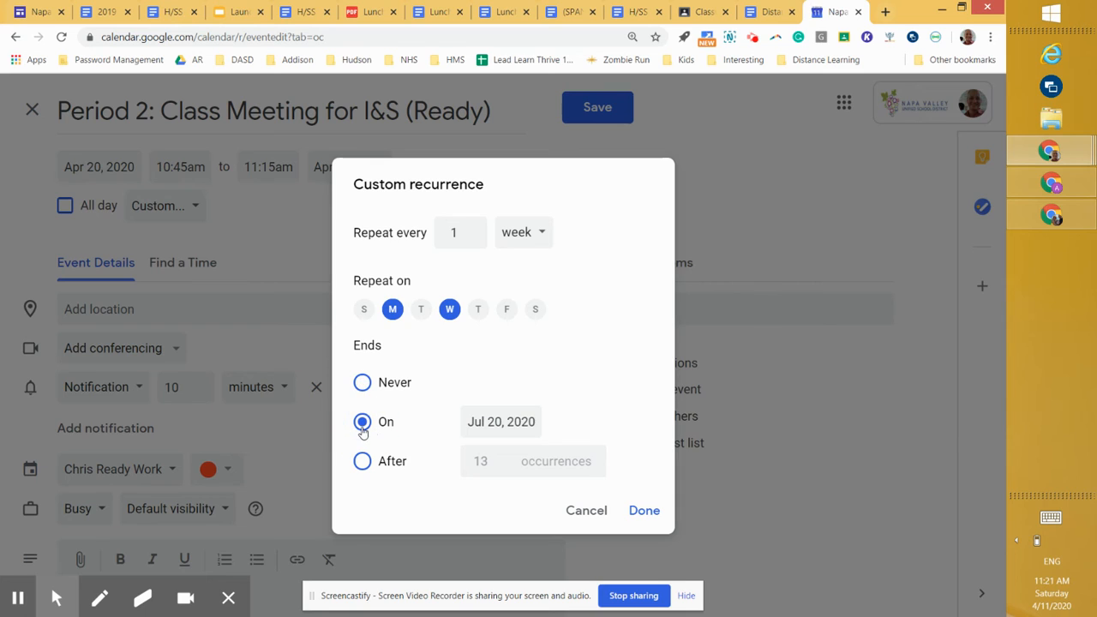
left_click(482, 429)
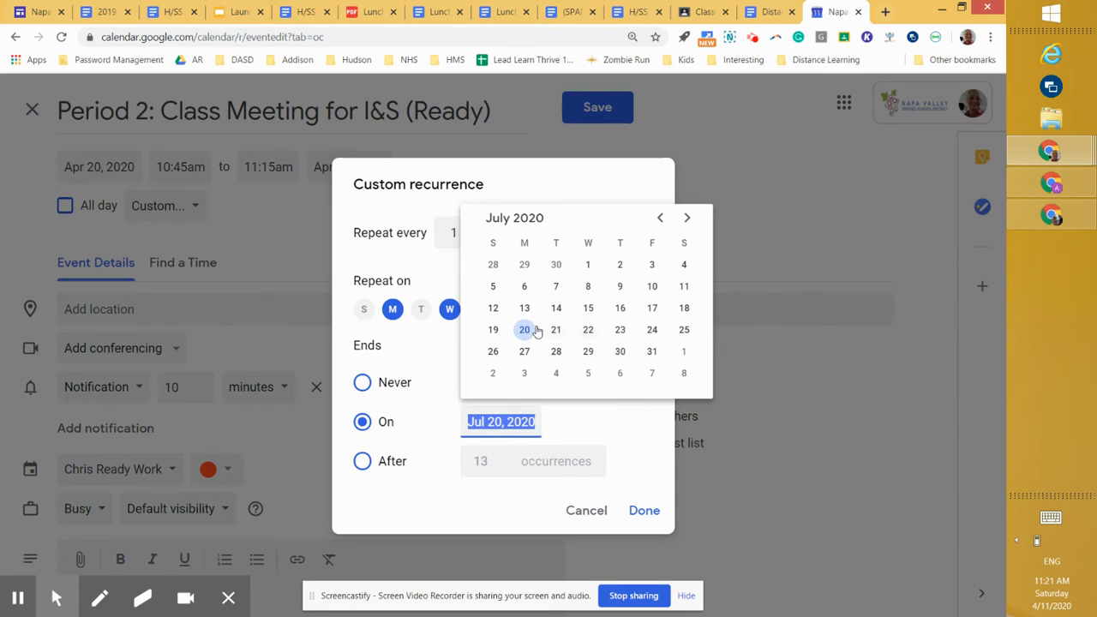
left_click(660, 220)
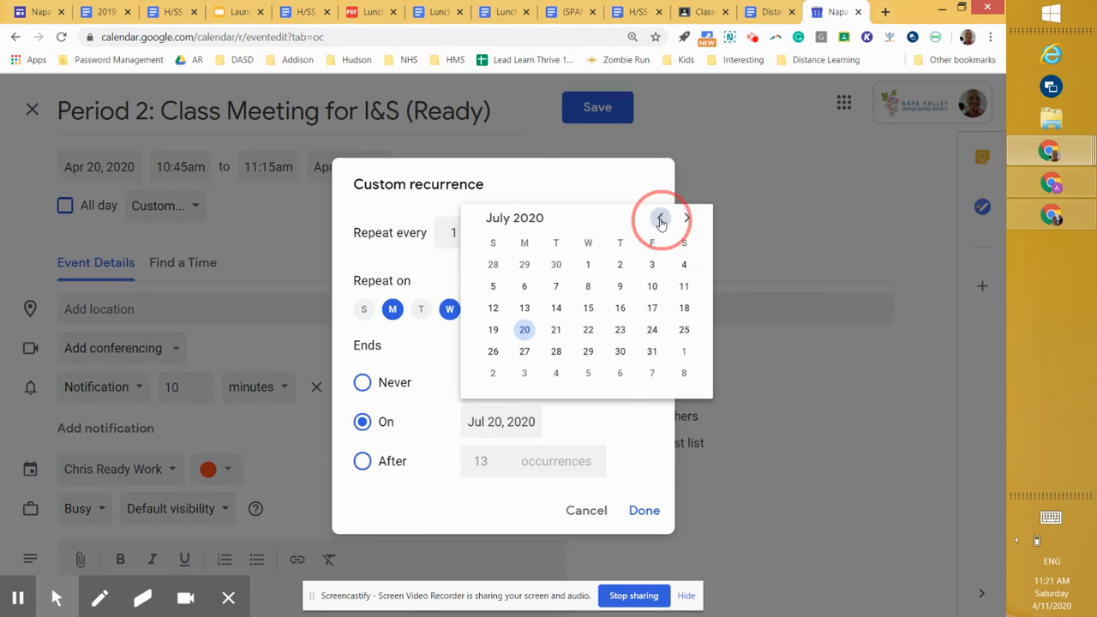
left_click(660, 219)
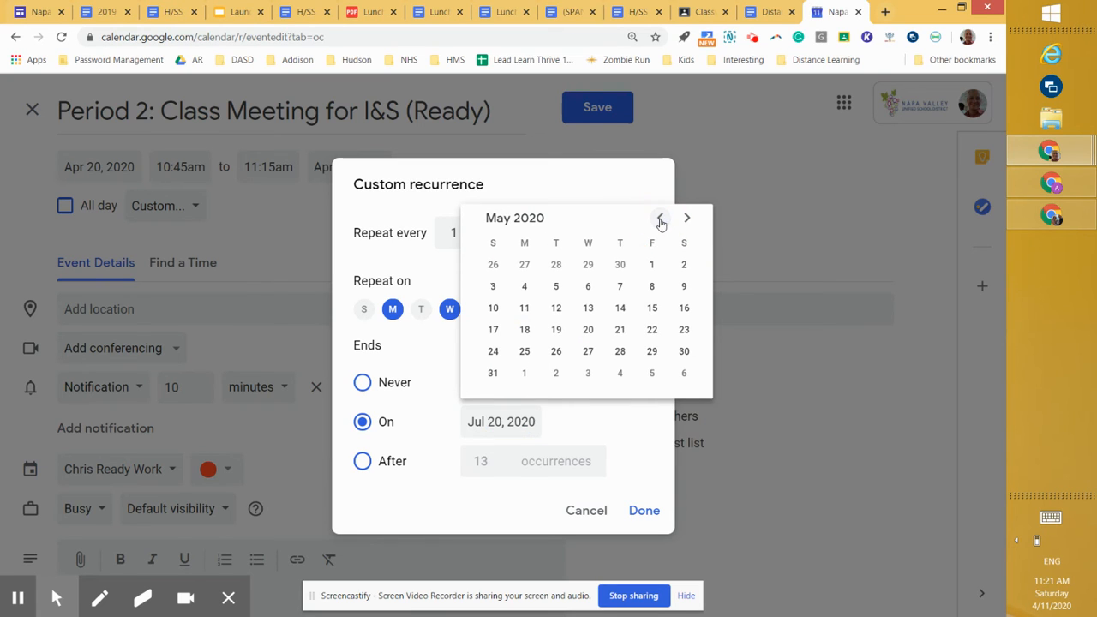
left_click(688, 218)
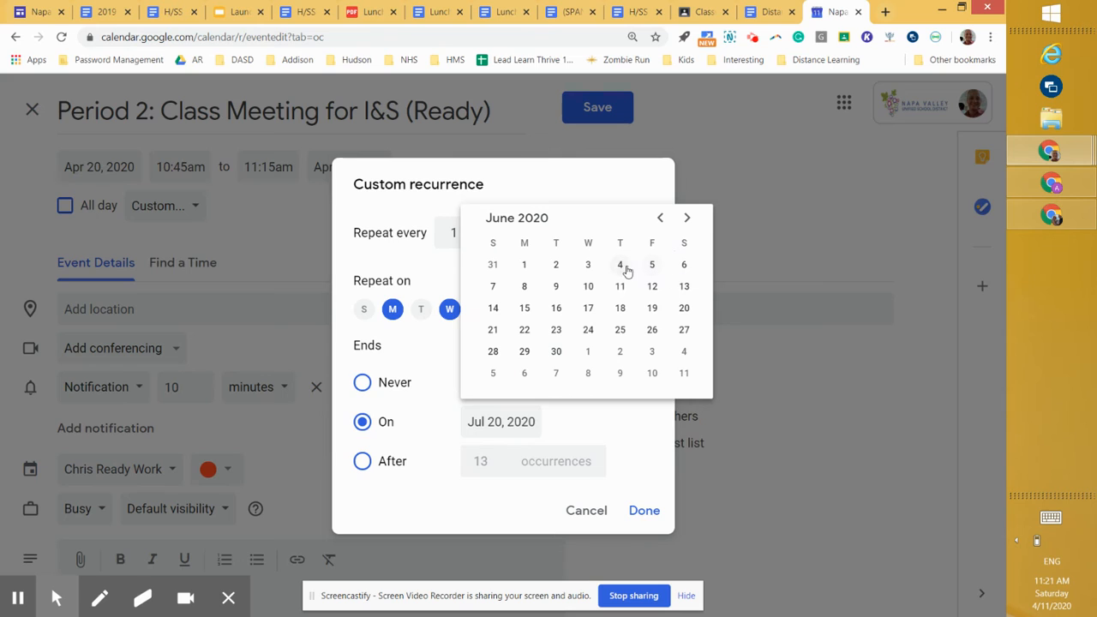
left_click(587, 267)
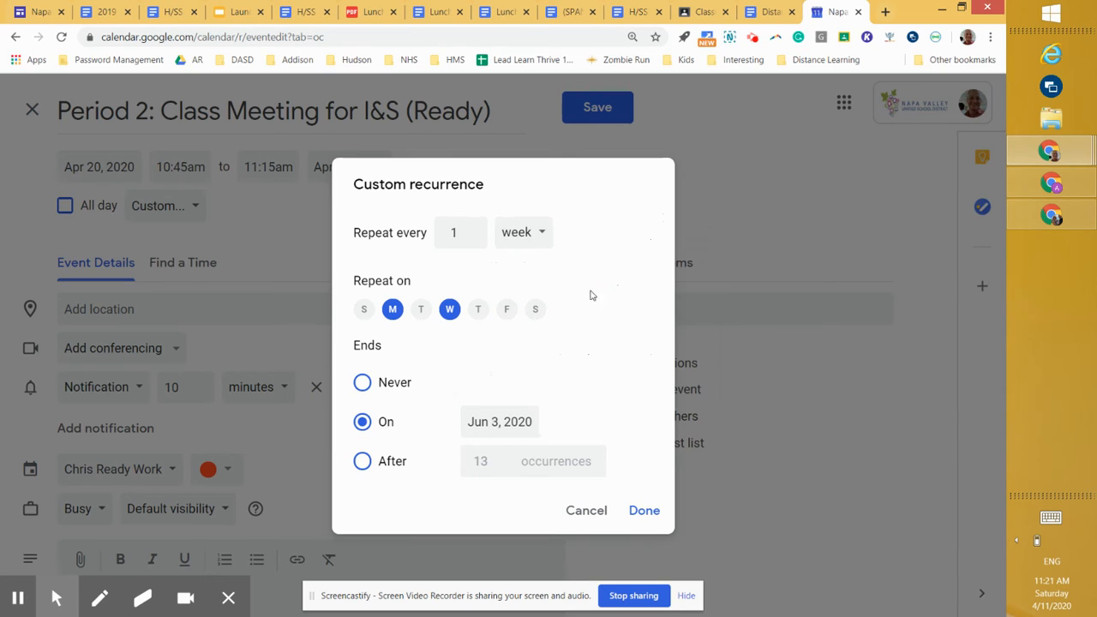
left_click(644, 512)
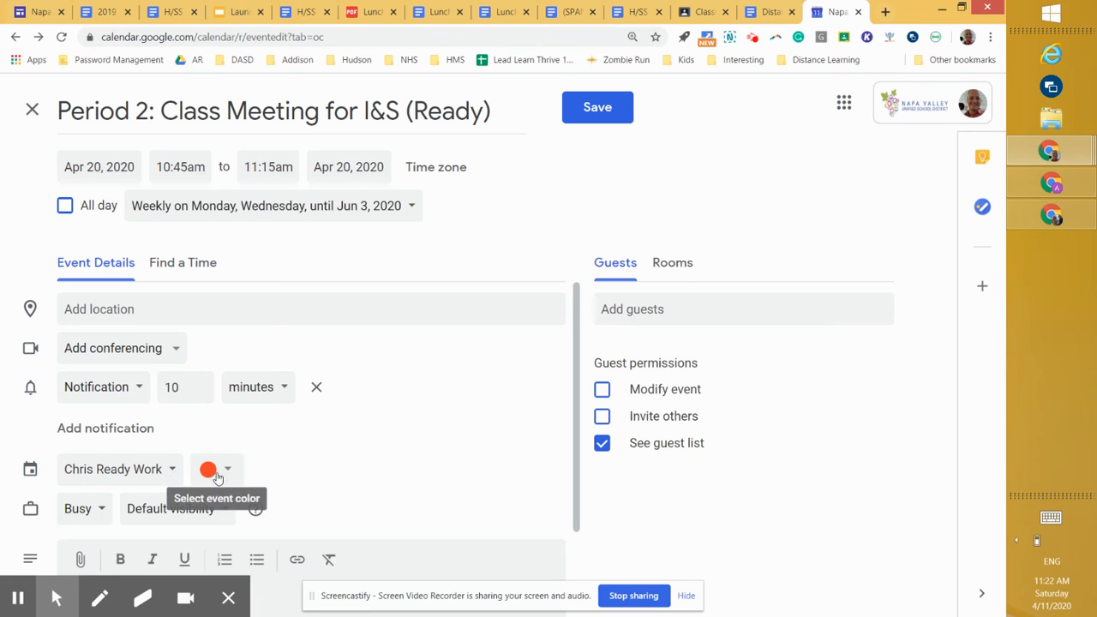
Assign the class meeting event to the Period 2 729 calendar
left_click(168, 477)
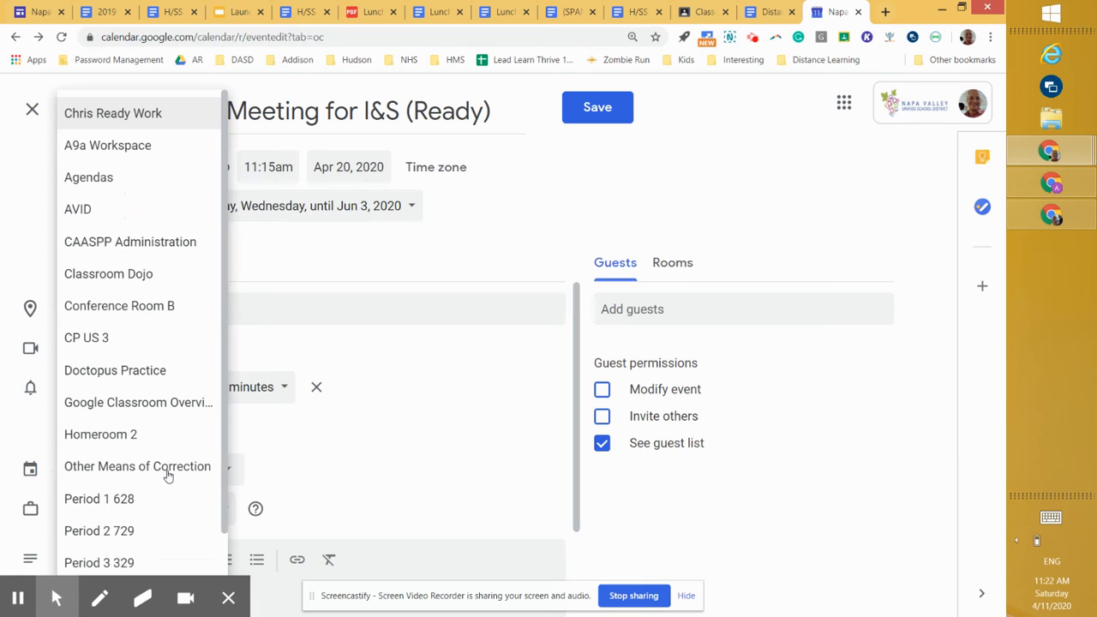
left_click(128, 539)
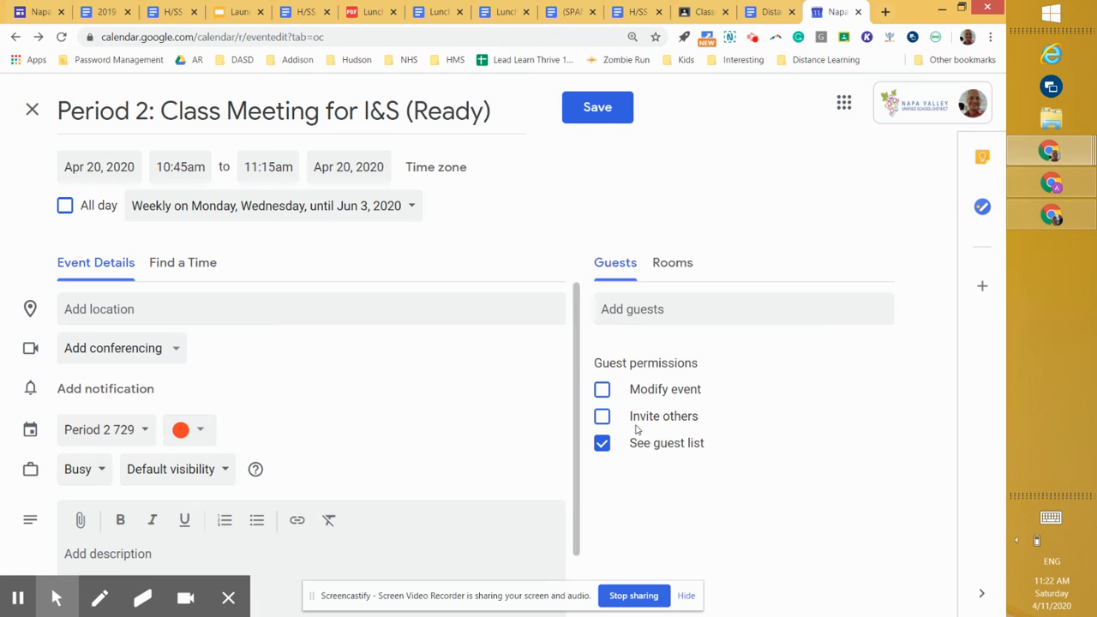
Add "Description: Look here for a link to the online class on the day of the meeting." plus the Today Topic in Google Classroom link, and save
left_click(577, 332)
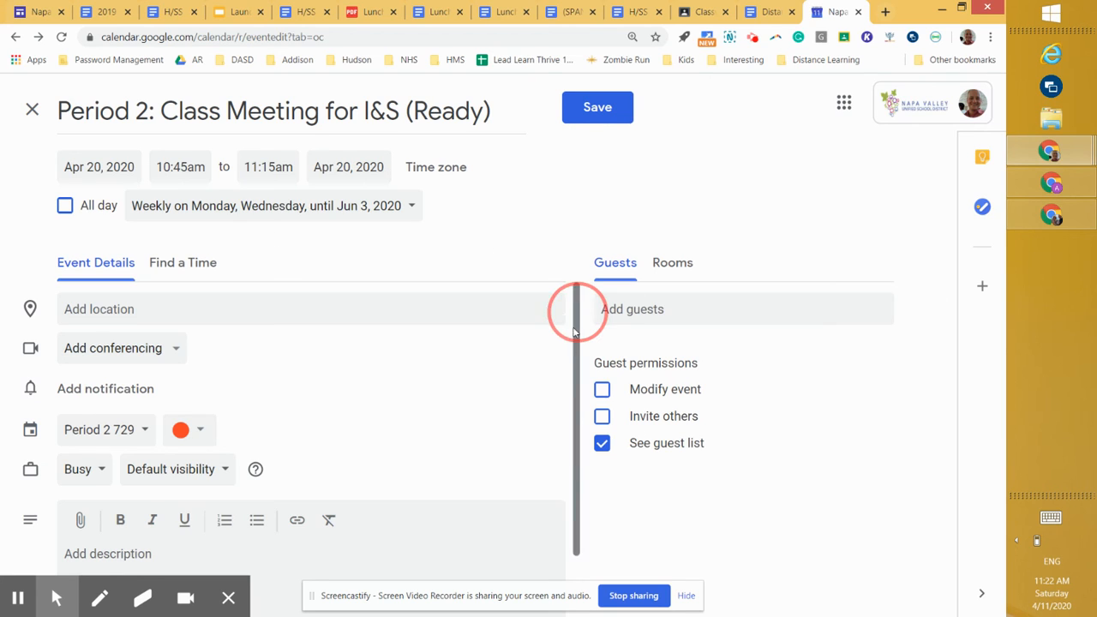
left_click_drag(576, 332, 572, 429)
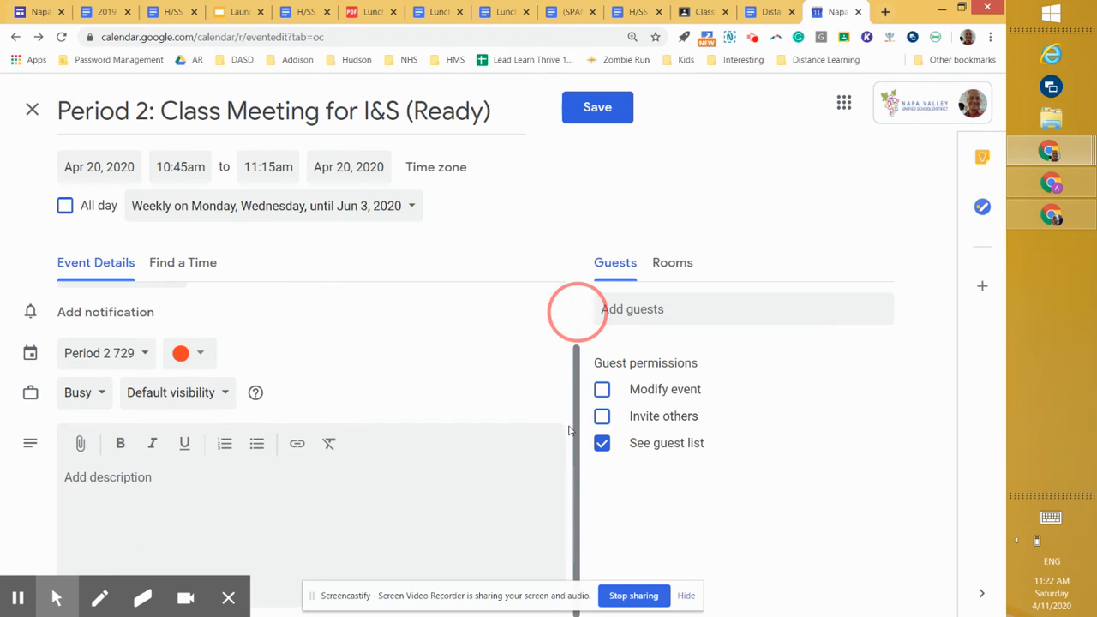
left_click(122, 477)
type("Description:Look here for a link to the online class on the day of the meeting.  Click here to go to the Today Topic in Google Classroom.")
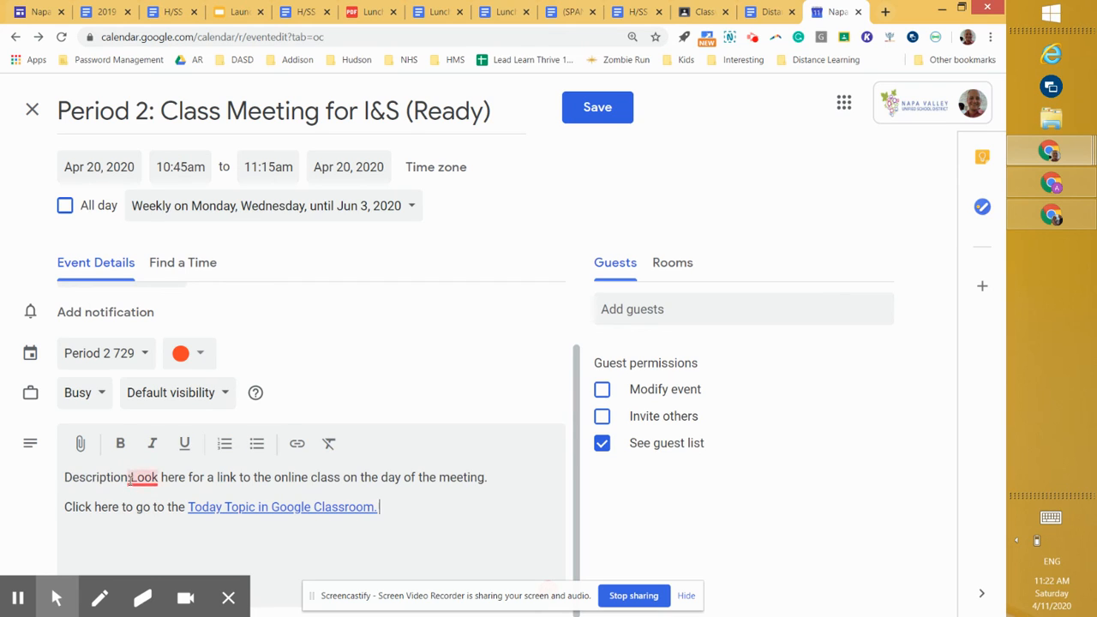
left_click(130, 477)
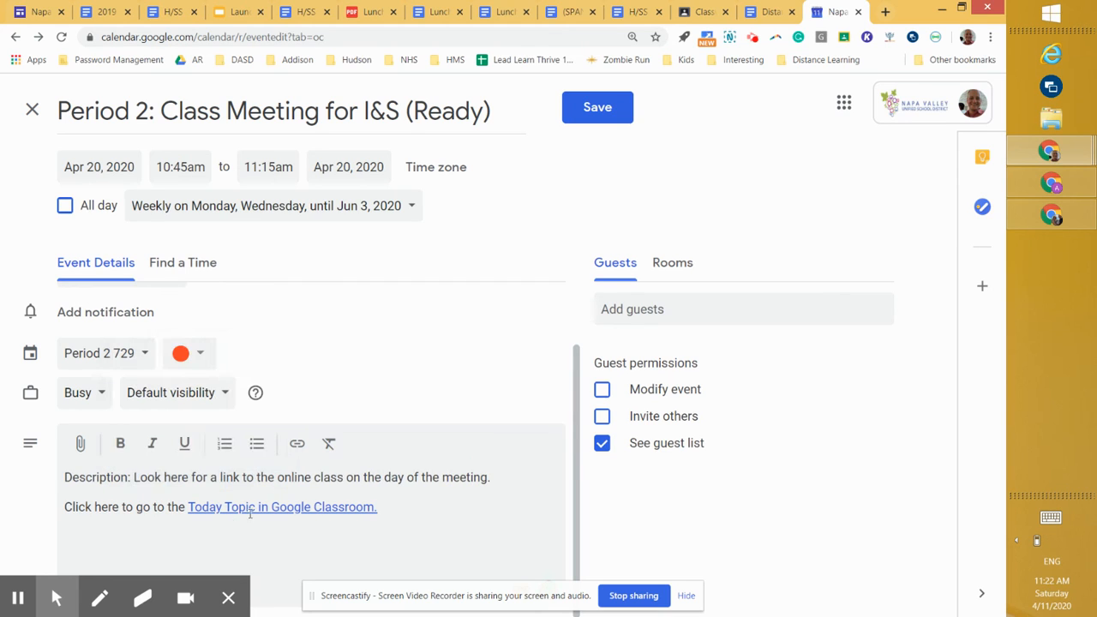
left_click(597, 109)
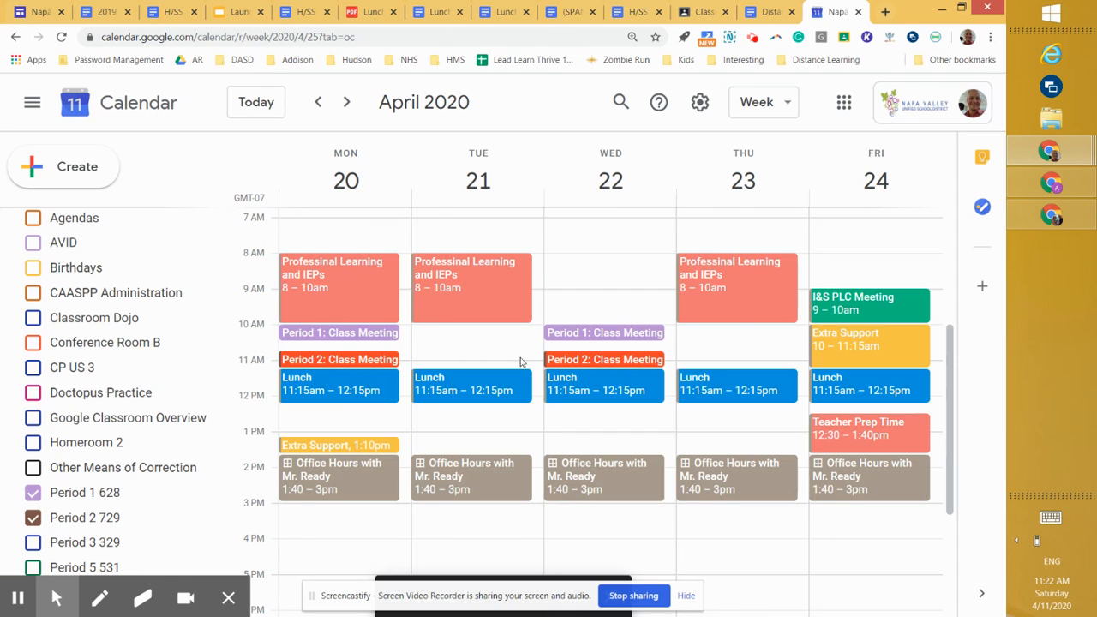
Check the following week's meetings, return to the week of April 20, and toggle the Period 2 729 calendar's visibility off and on
left_click(347, 102)
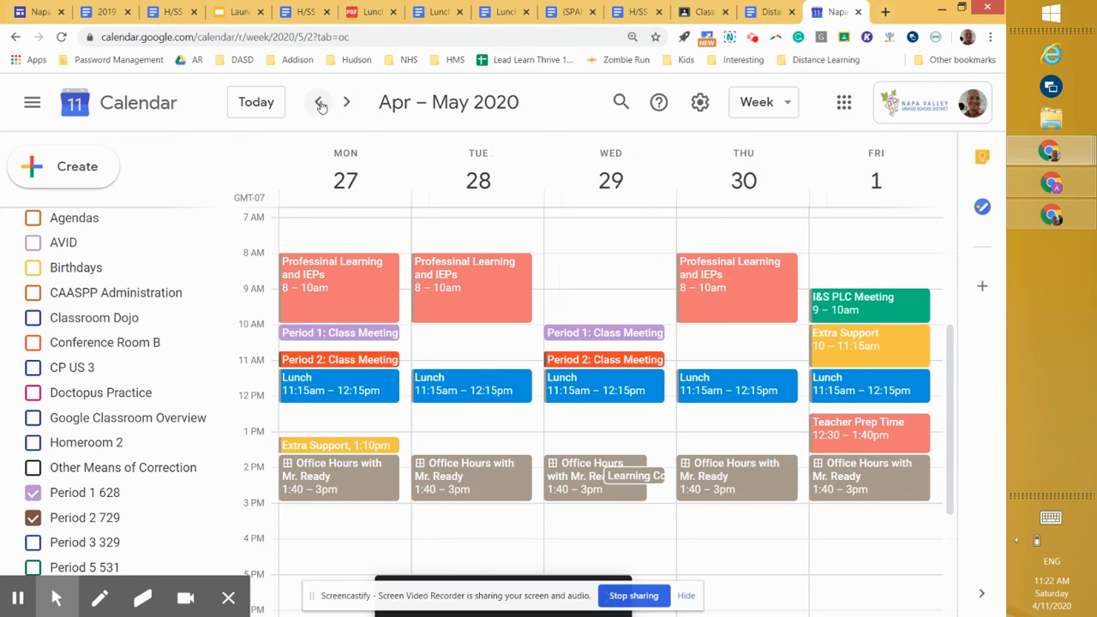
left_click(320, 104)
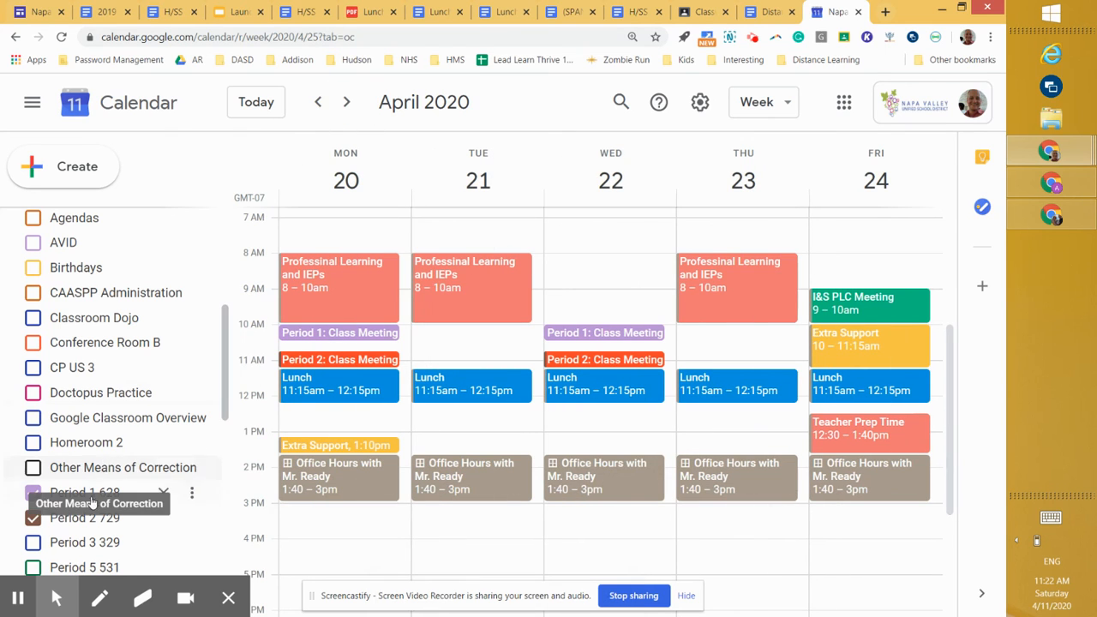
left_click(32, 520)
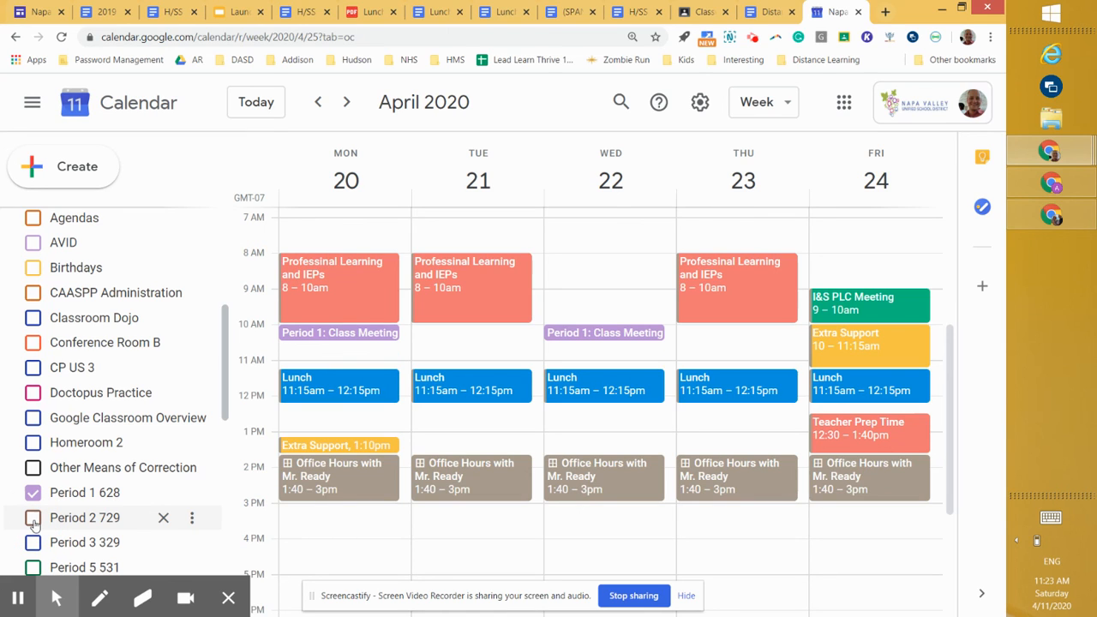
left_click(33, 519)
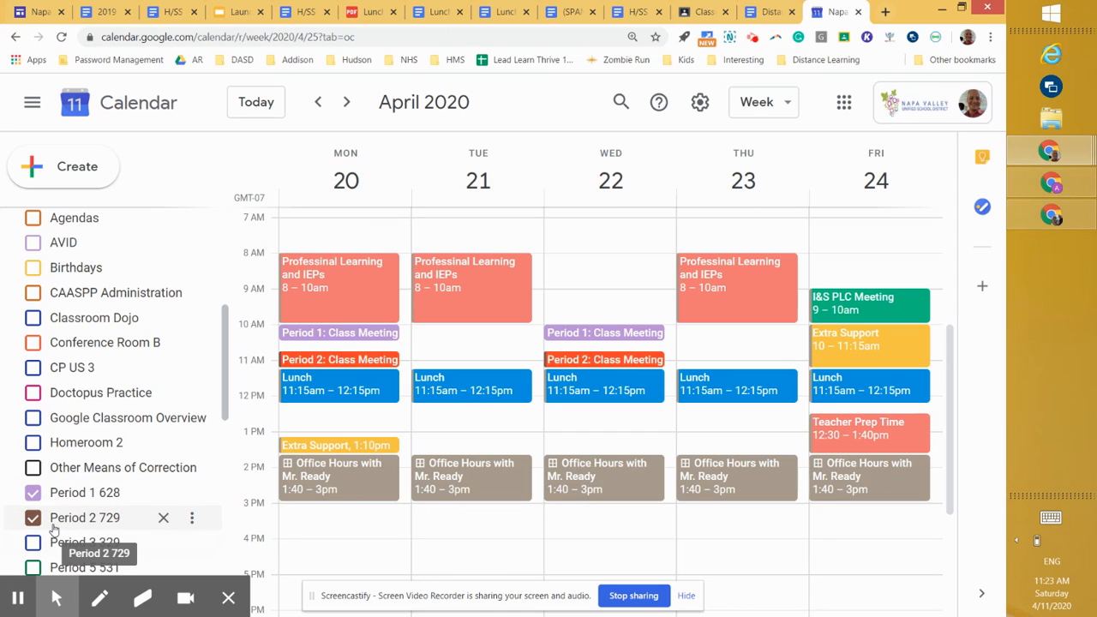